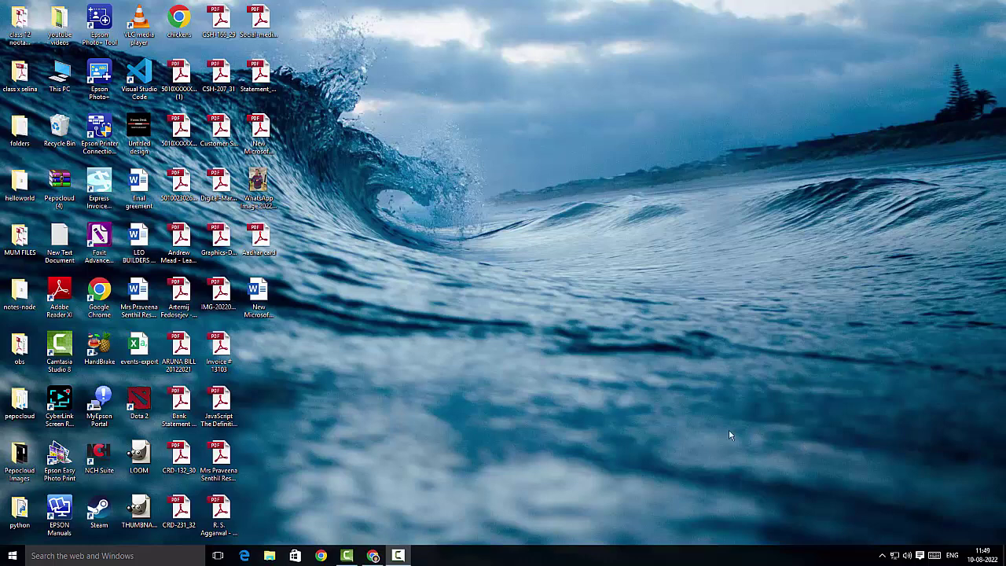
Switch to Chrome, search Google for "camstudio screen recorder" and open the camstudio.org site from the results.
left_click(373, 555)
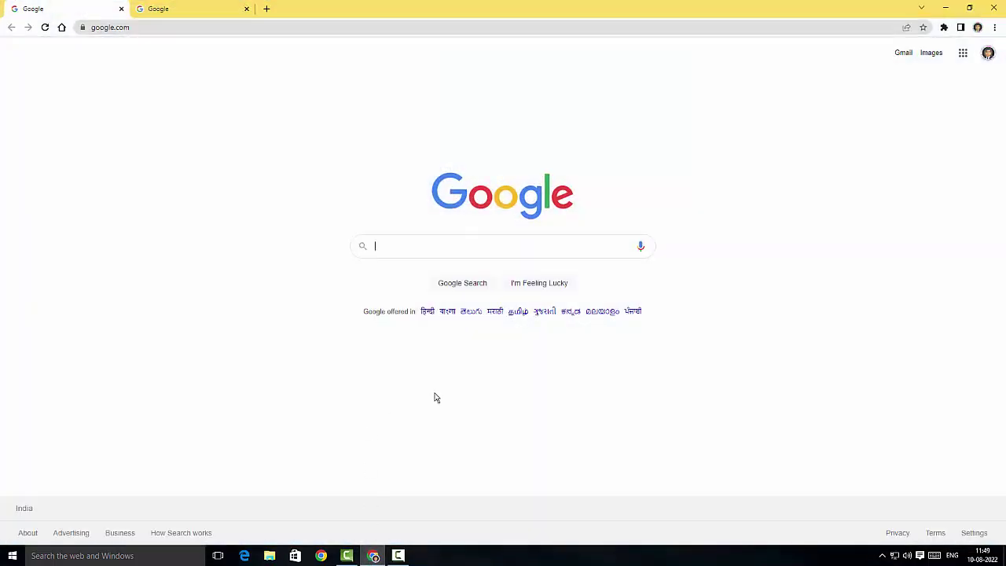
type("camstudi")
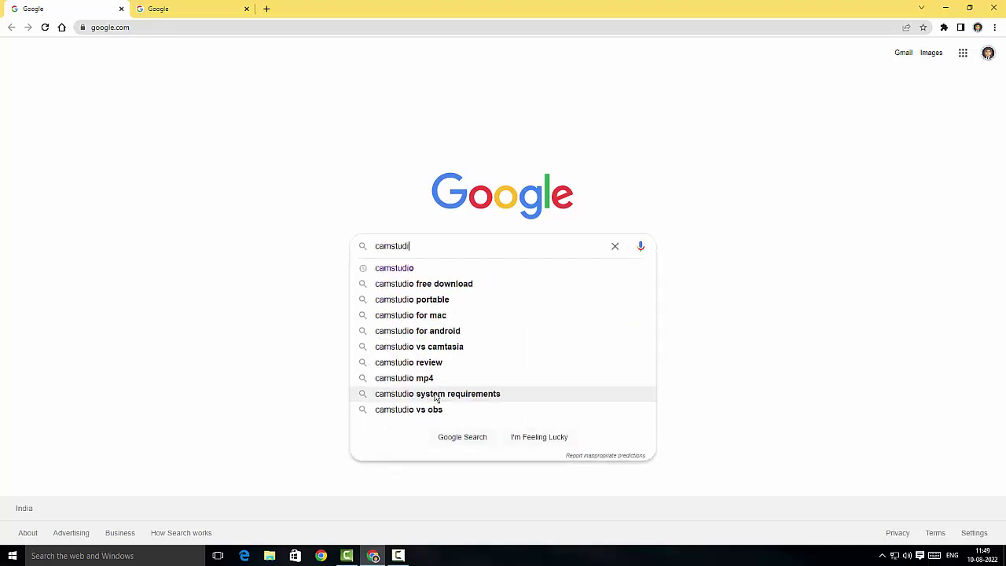
type("o scre")
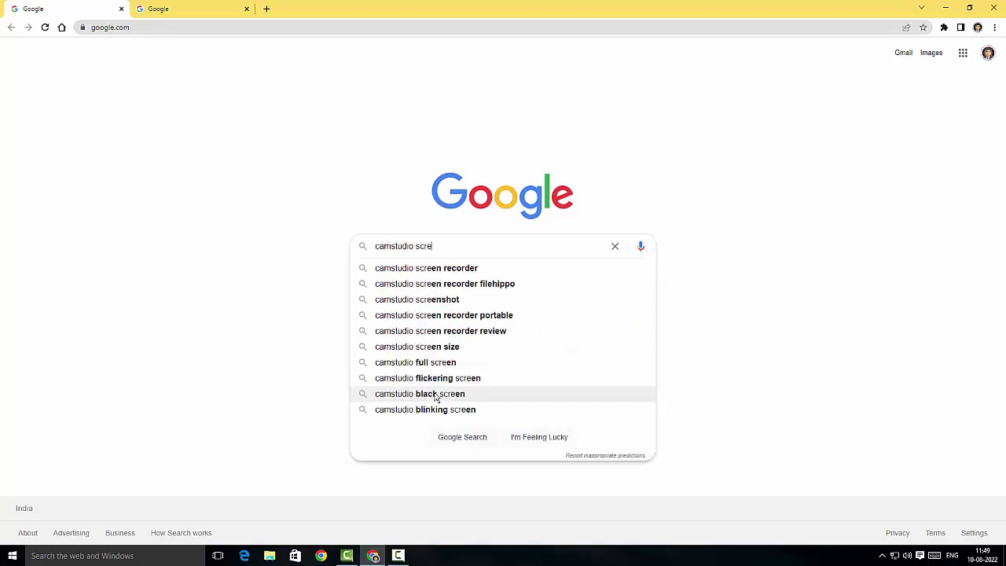
type("en recorder")
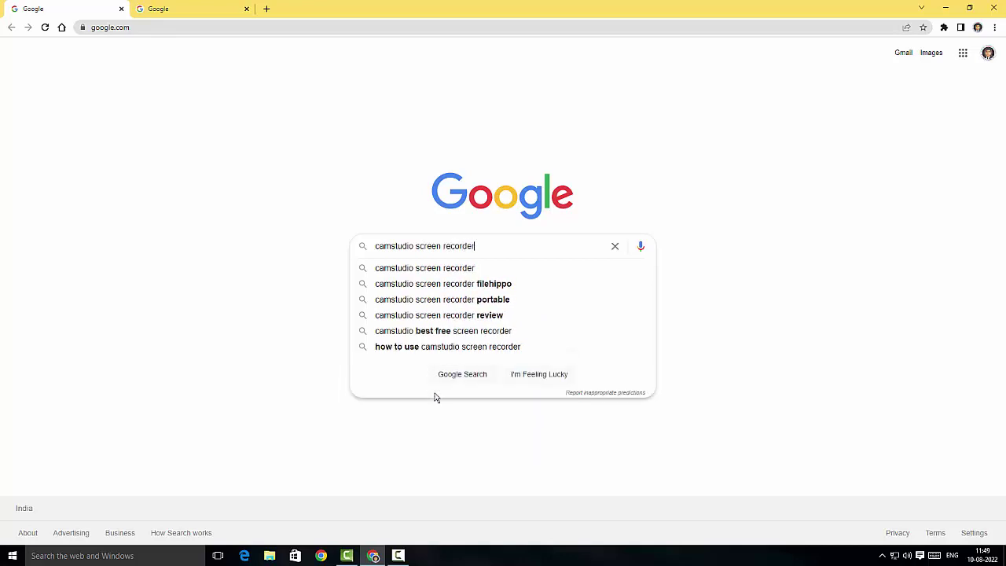
key("Return")
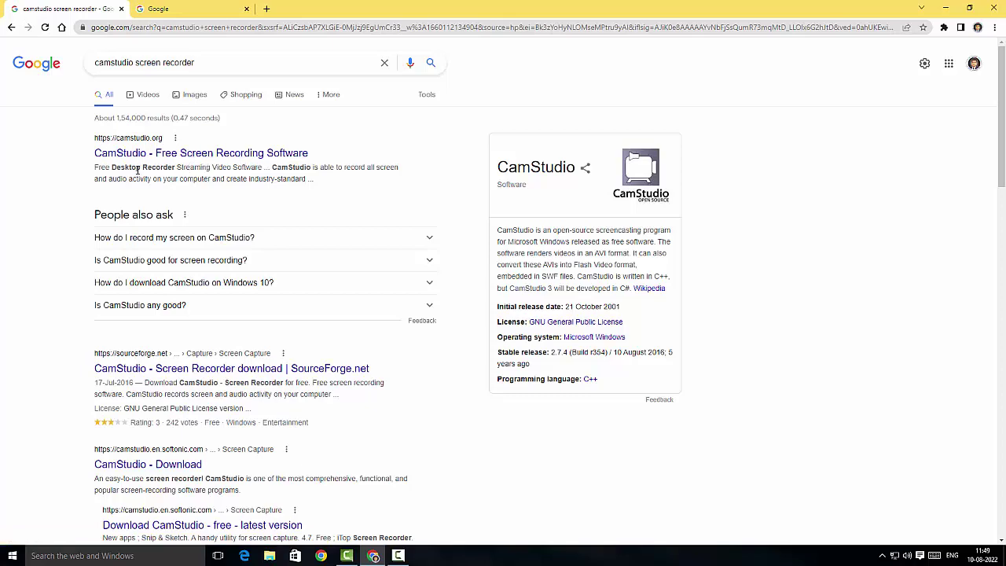
left_click(201, 155)
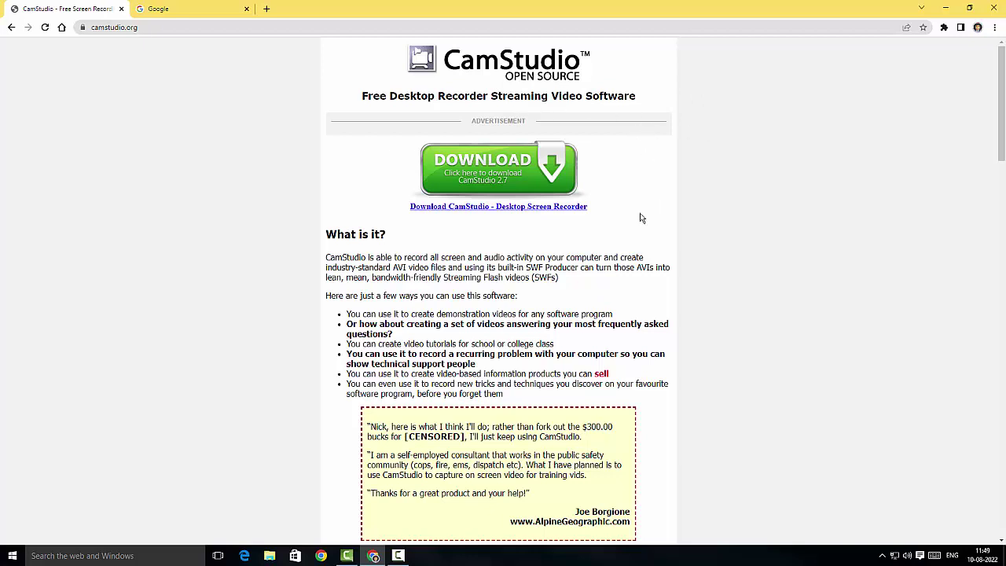
Review the CamStudio page's feature and version information and download the CamStudio 2.7 installer.
scroll(455, 283, "down", 3)
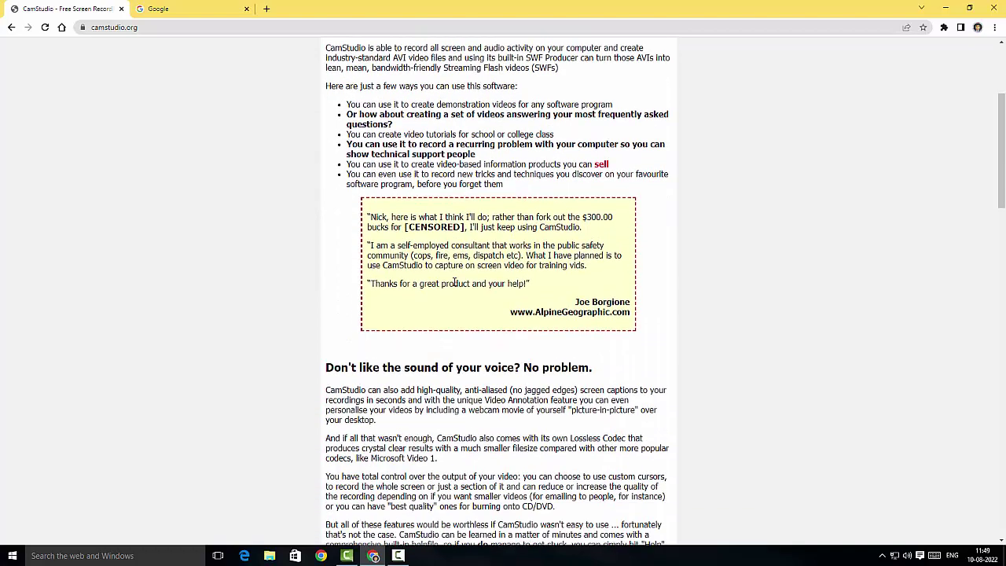
scroll(456, 284, "up", 3)
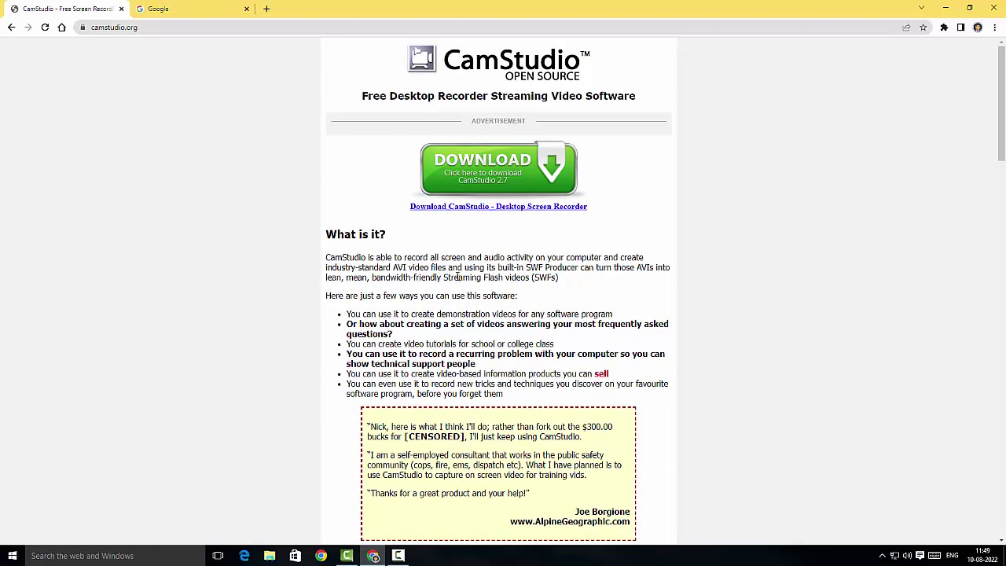
scroll(457, 276, "down", 1)
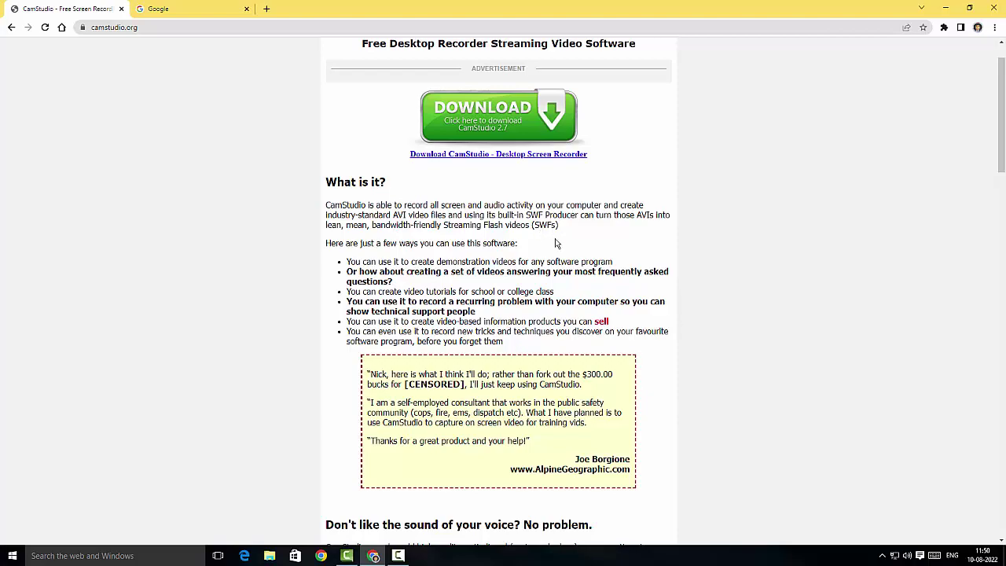
scroll(555, 240, "down", 5)
scroll(551, 244, "down", 2)
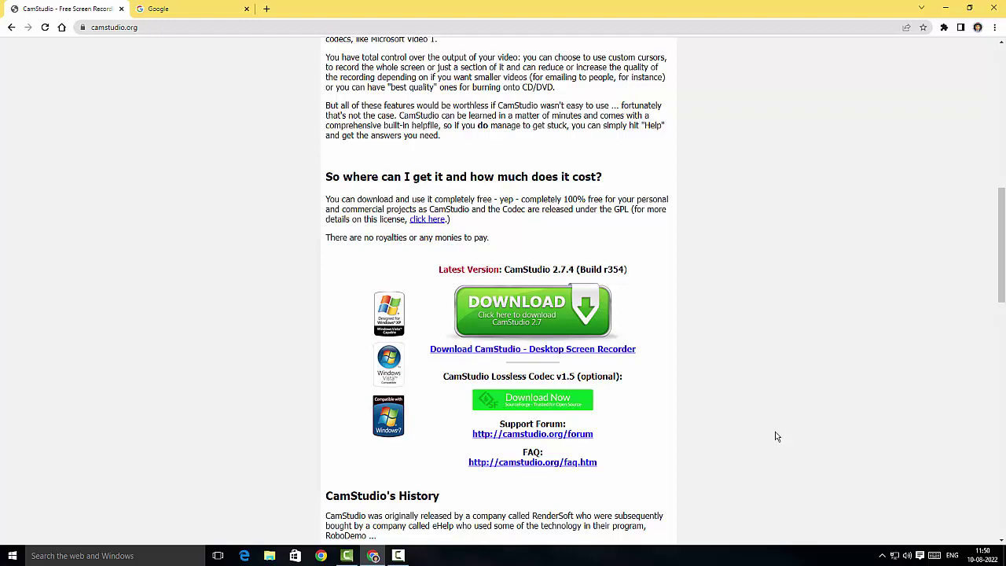
scroll(767, 435, "up", 8)
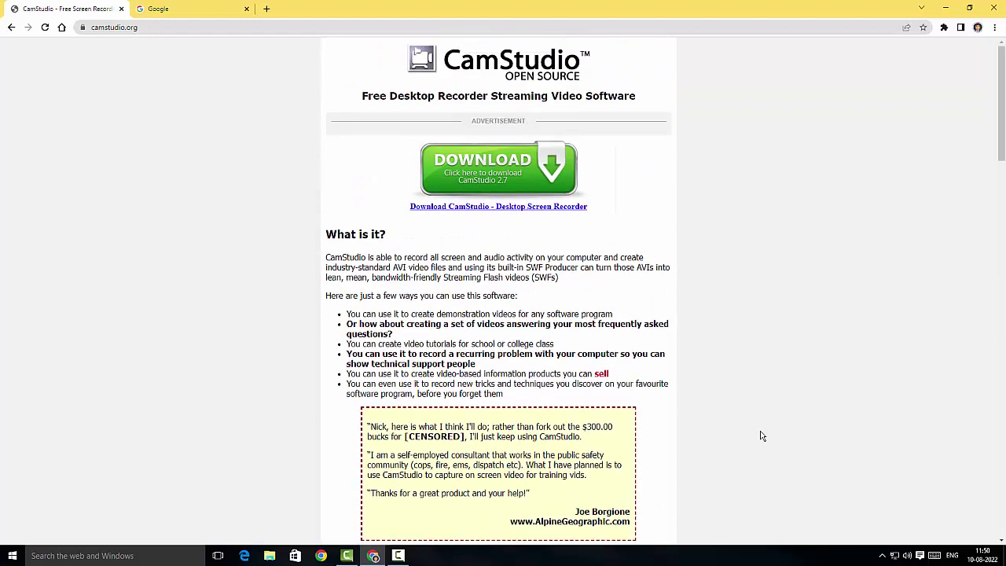
left_click(494, 178)
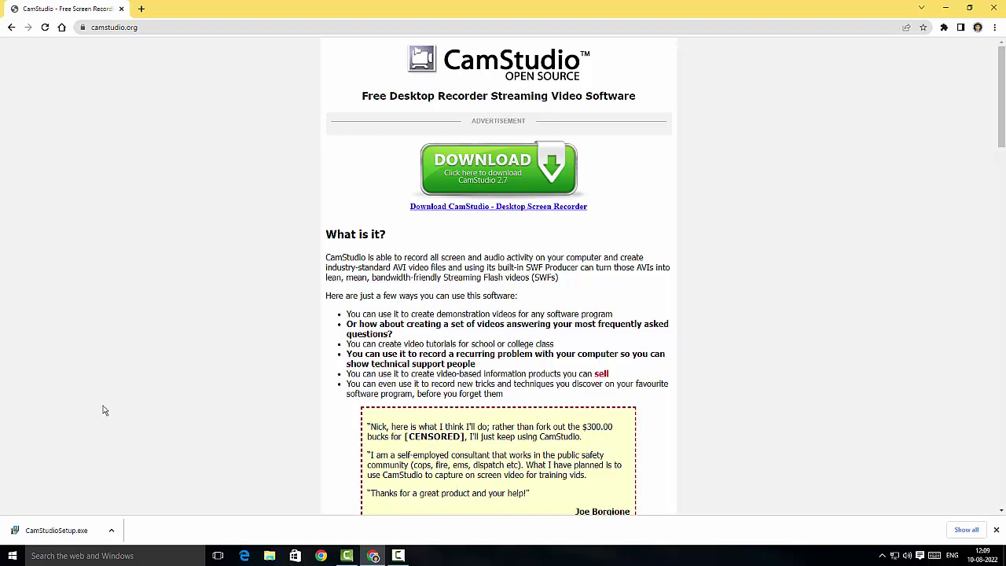
Run the downloaded CamStudioSetup.exe and accept the license agreement.
left_click(65, 534)
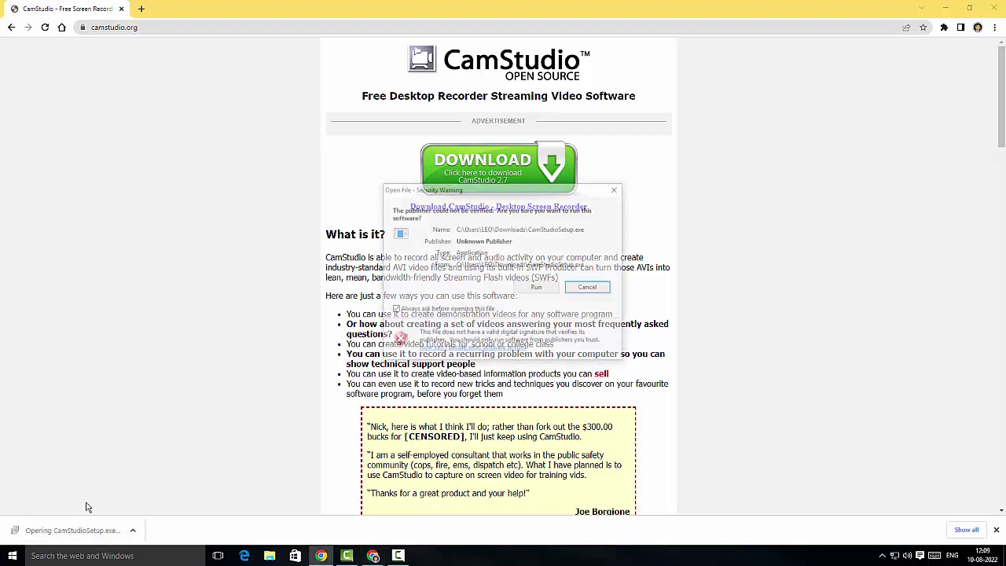
left_click(535, 288)
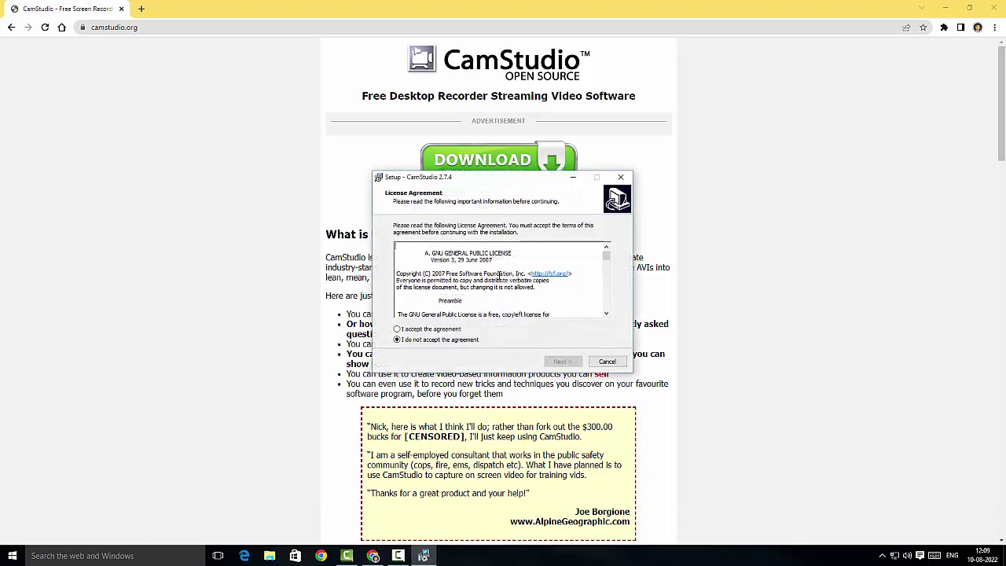
left_click(397, 329)
left_click(558, 362)
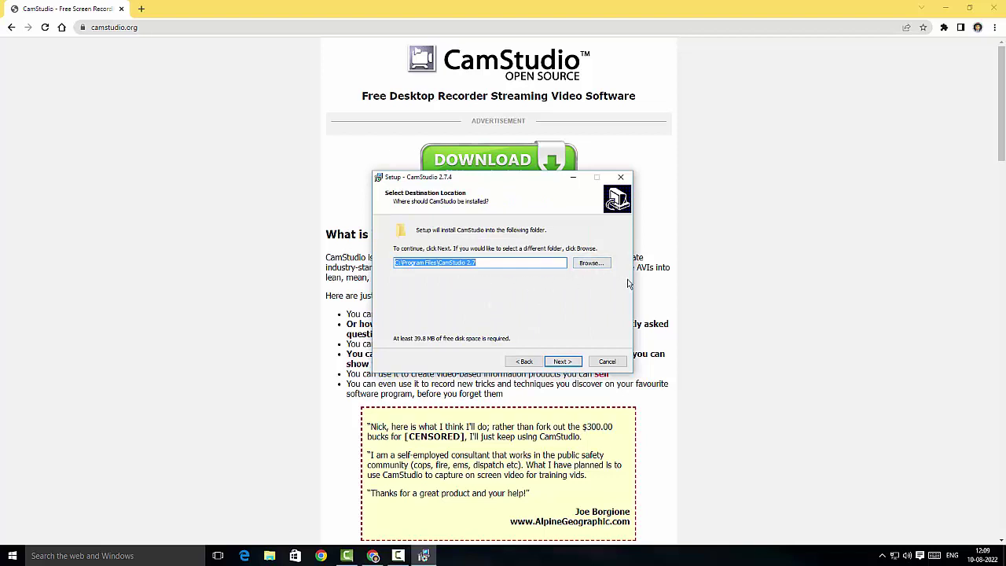
Keep the default destination and Start Menu folders in setup, and choose to create a desktop shortcut.
left_click(568, 364)
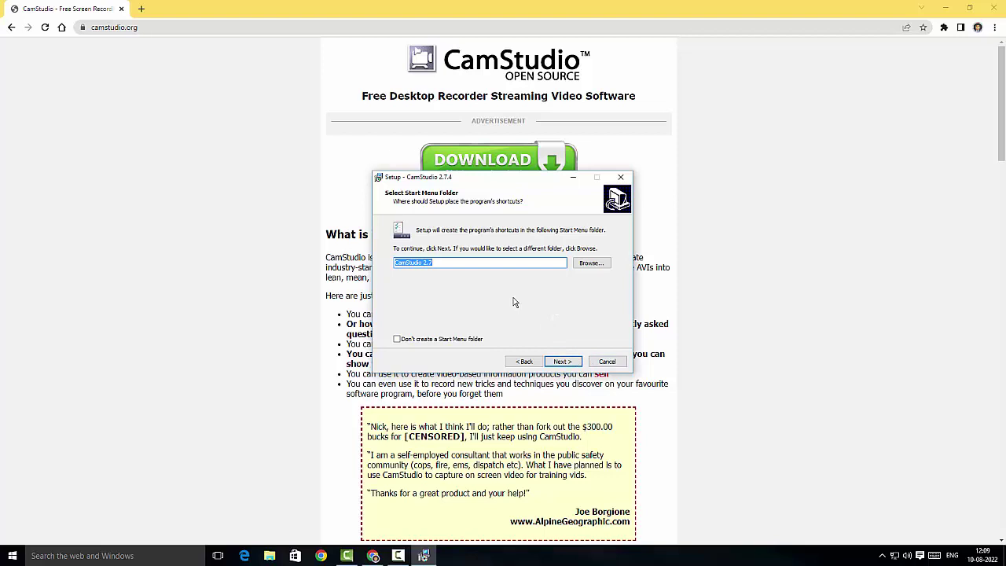
left_click(560, 363)
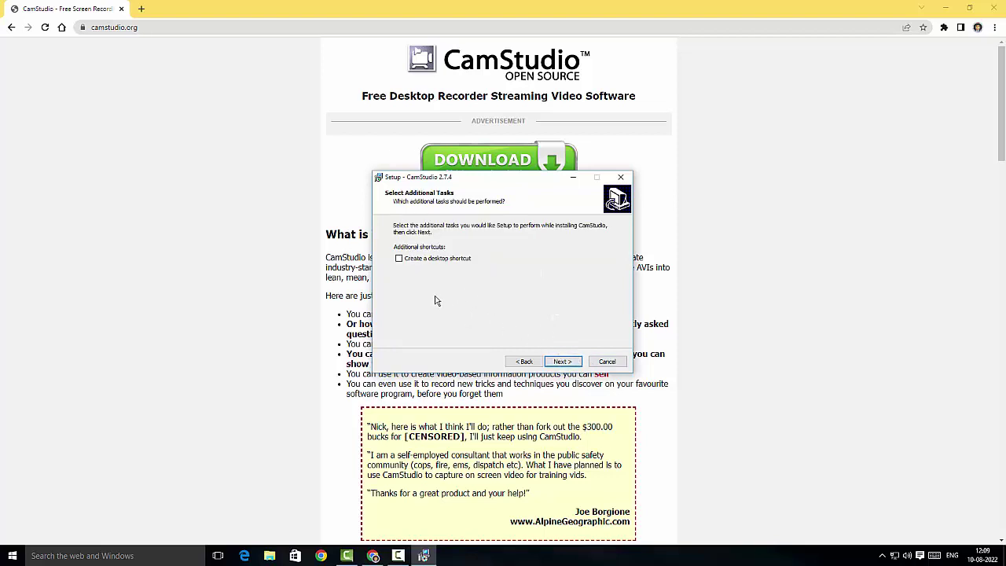
left_click(400, 259)
left_click(562, 364)
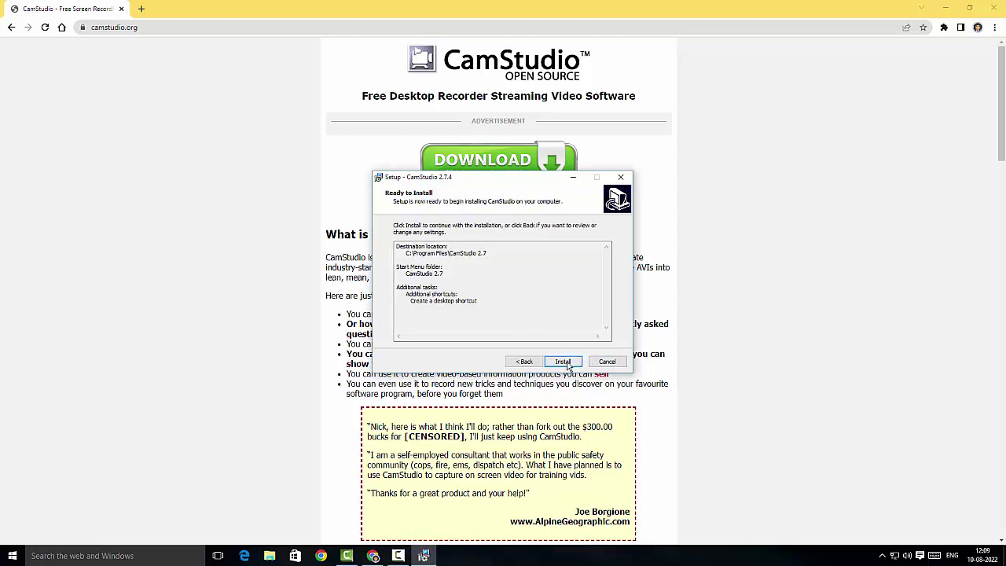
Install CamStudio and finish the setup wizard with Launch CamStudio enabled.
left_click(564, 363)
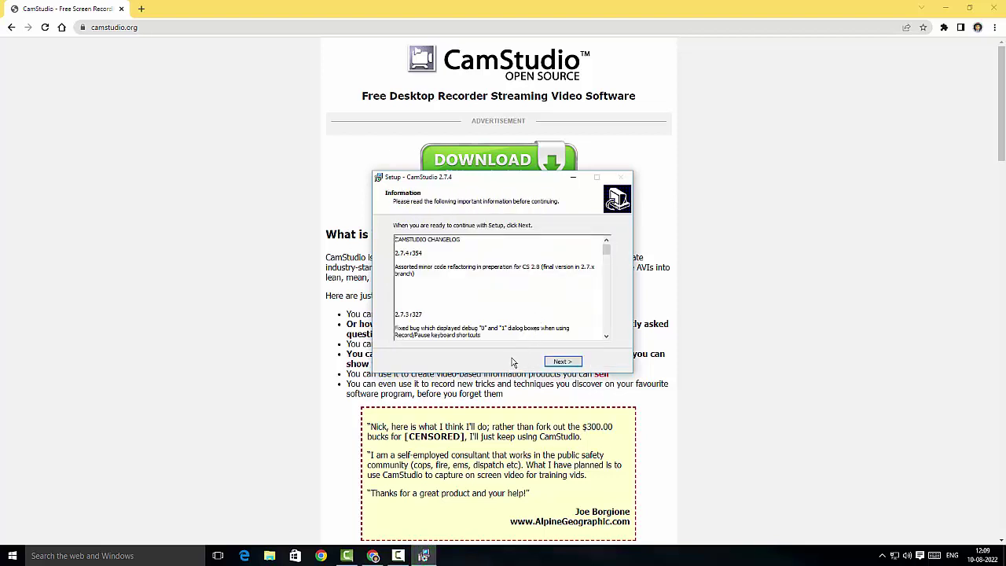
left_click(562, 363)
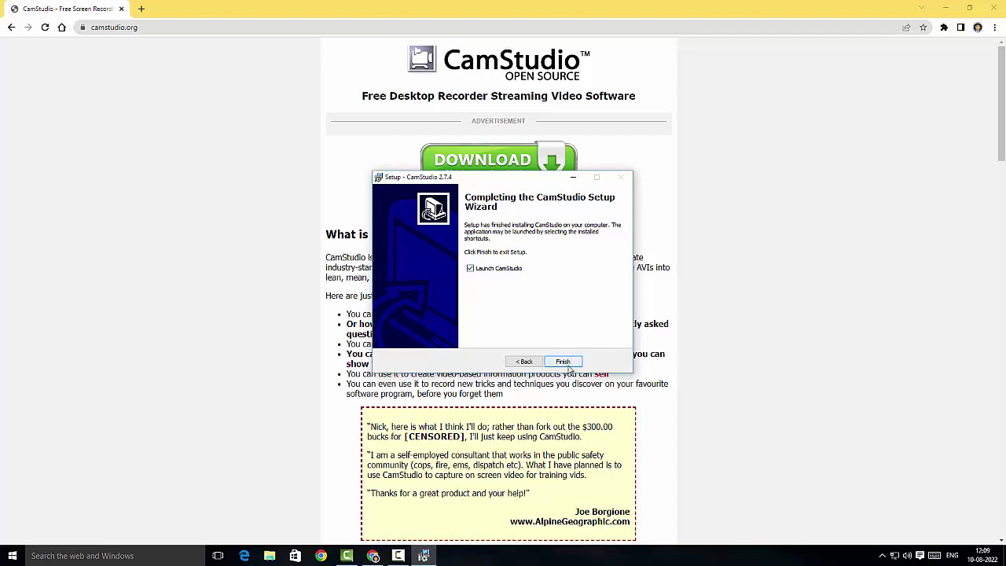
left_click(564, 362)
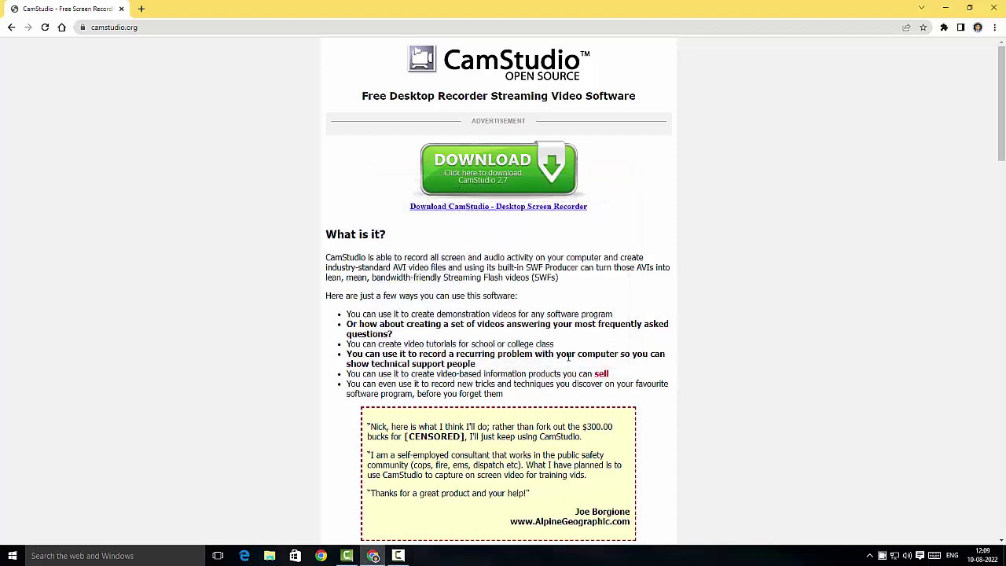
Set CamStudio to capture a 320 × 240 fixed region with Drag Corners to Pan and Round down to even numbers enabled.
left_click_drag(191, 114, 775, 134)
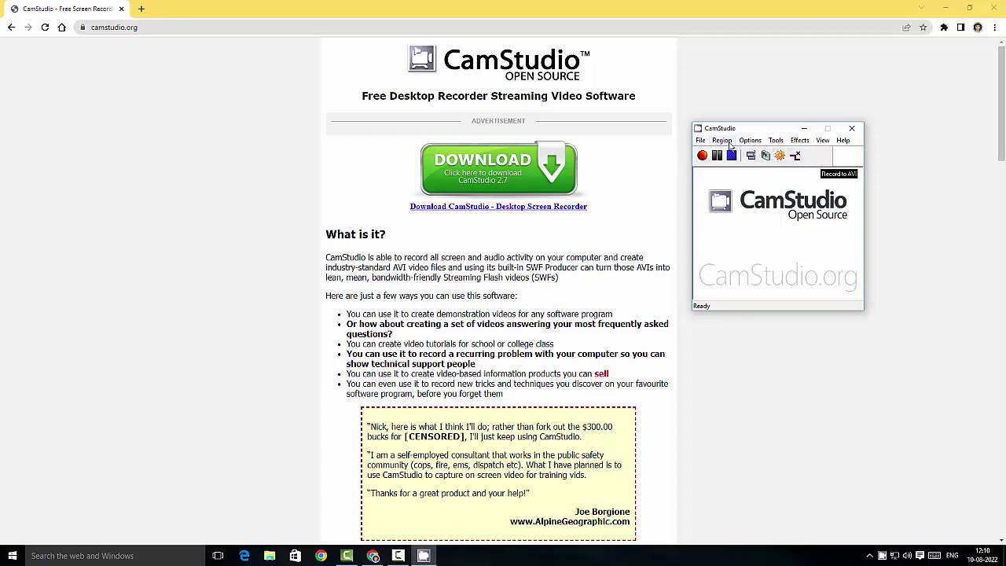
left_click(731, 147)
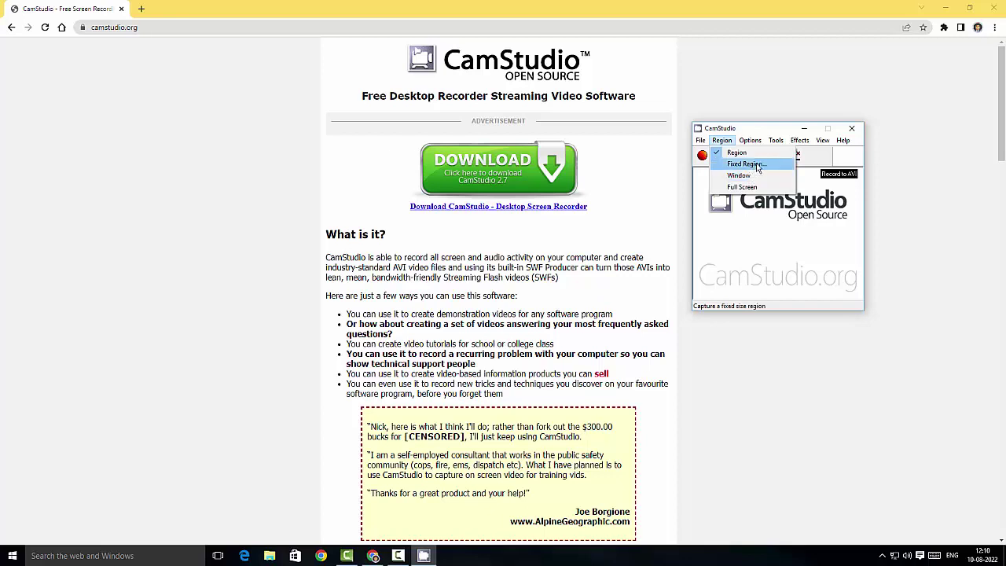
left_click(753, 165)
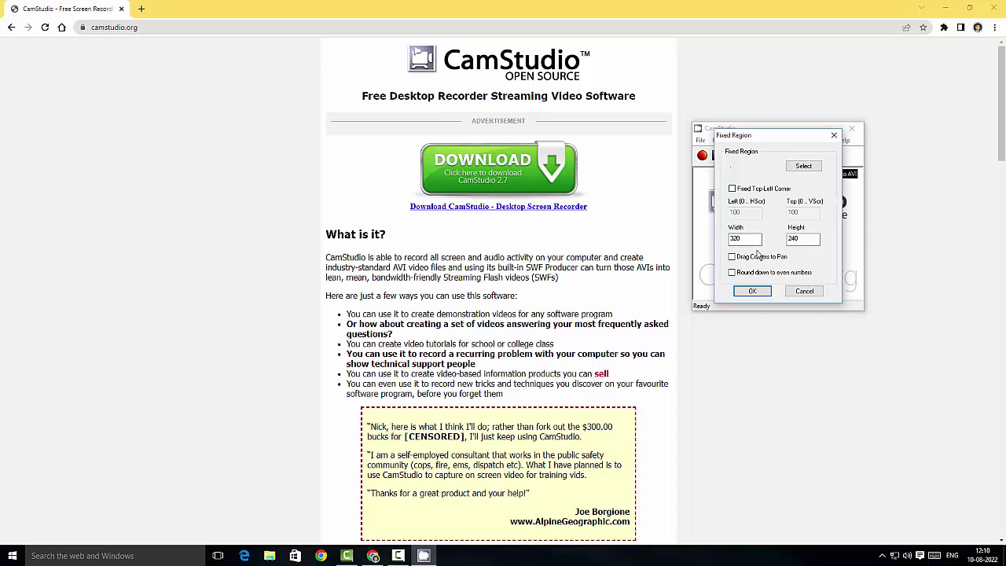
left_click(733, 258)
left_click(762, 273)
left_click(757, 292)
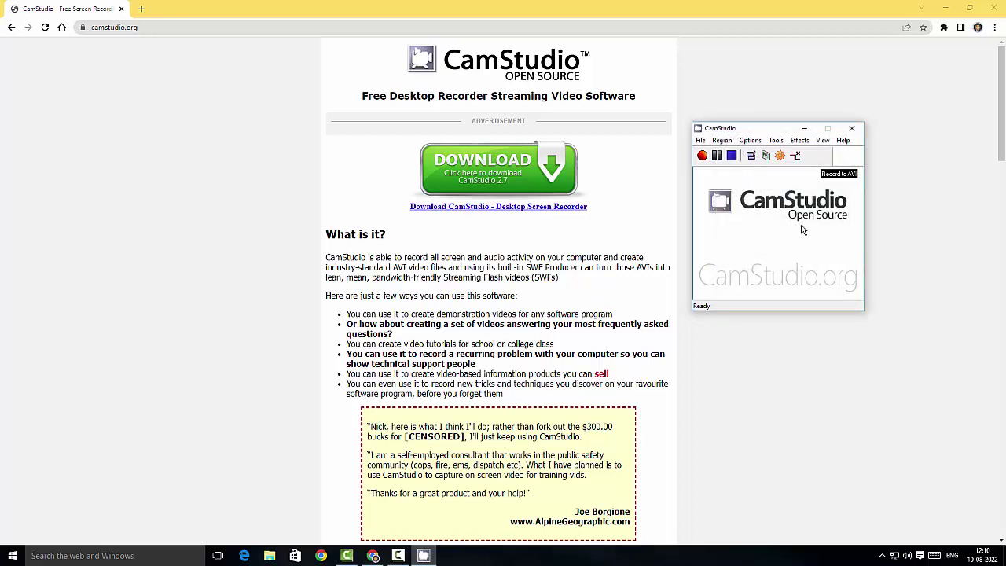
Record a short test clip of the fixed region over the blank area beside the page content, and discard it without saving.
left_click(703, 156)
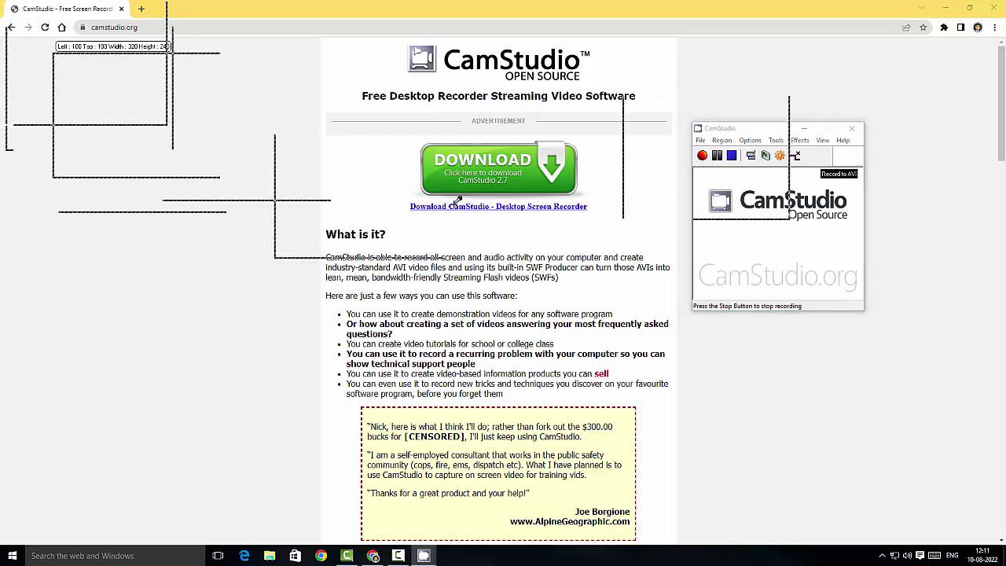
left_click(183, 266)
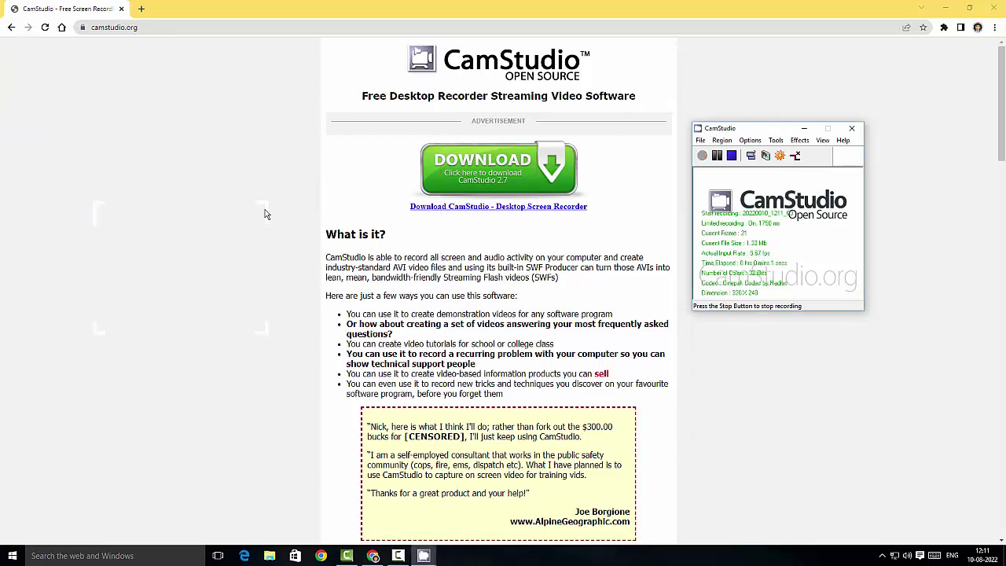
left_click(731, 157)
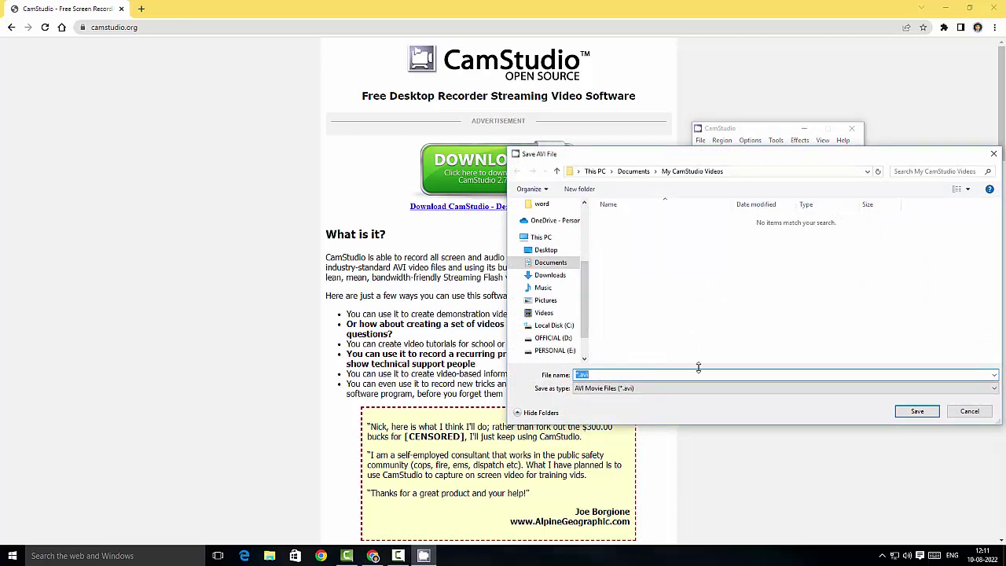
left_click(967, 413)
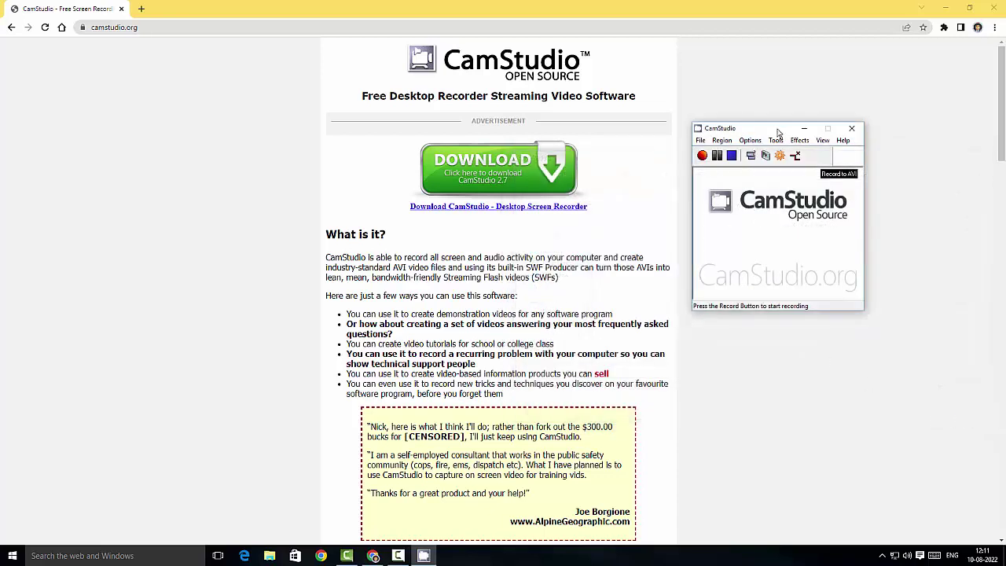
Move CamStudio to the blank area beside the page, set the capture mode to Window, and start recording the Chrome window.
left_click_drag(778, 132, 214, 86)
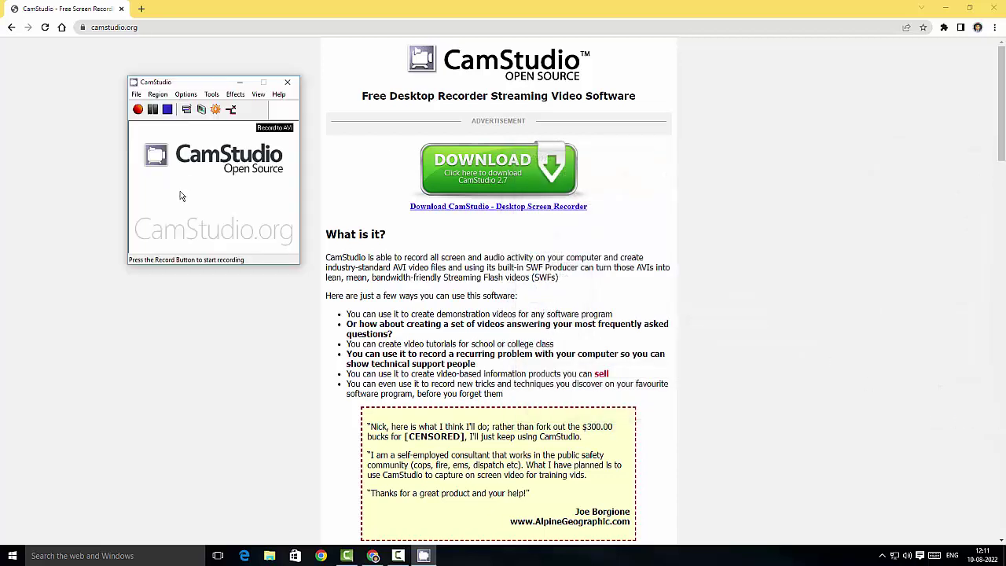
left_click(161, 95)
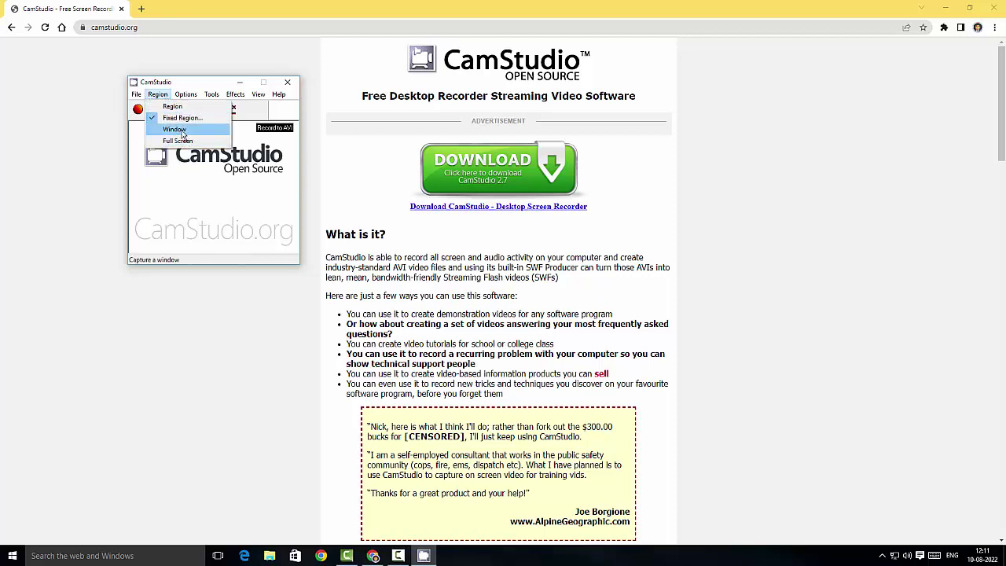
left_click(174, 130)
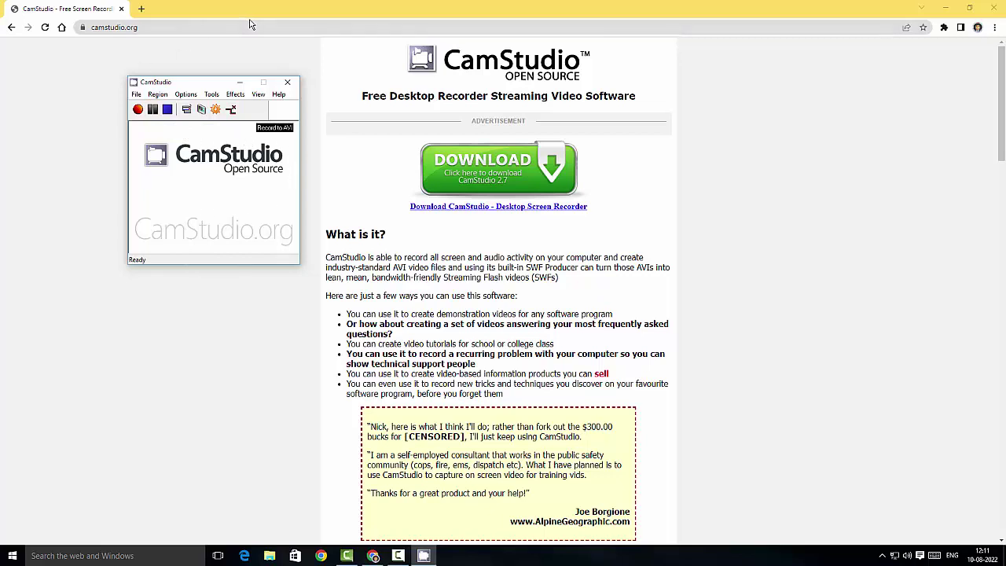
left_click(137, 110)
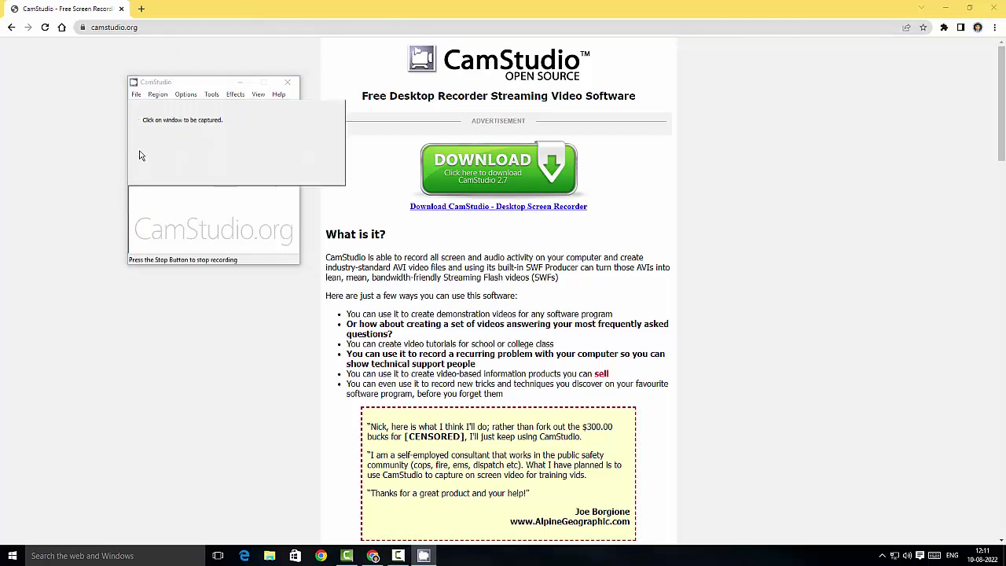
left_click(204, 15)
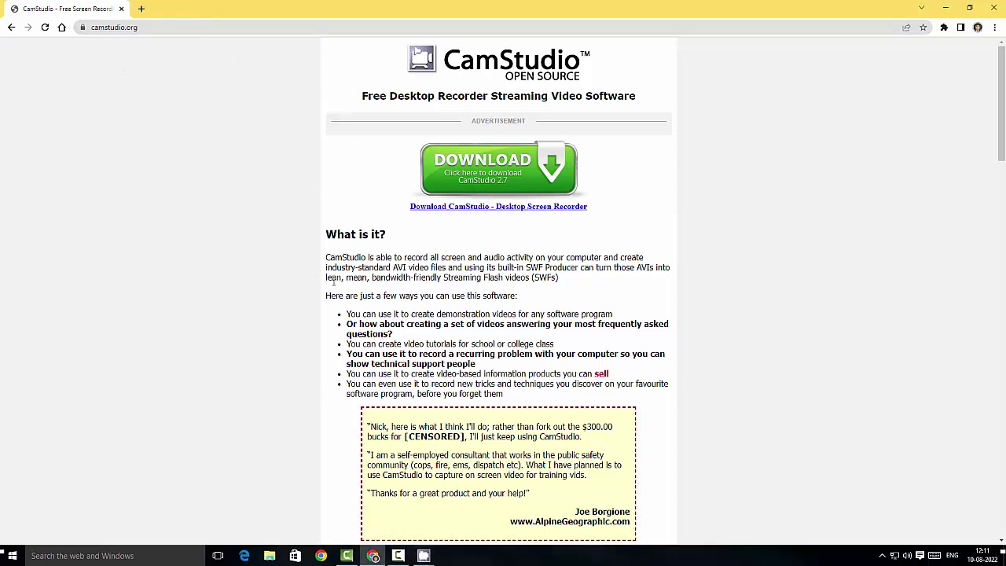
mouse_move(423, 556)
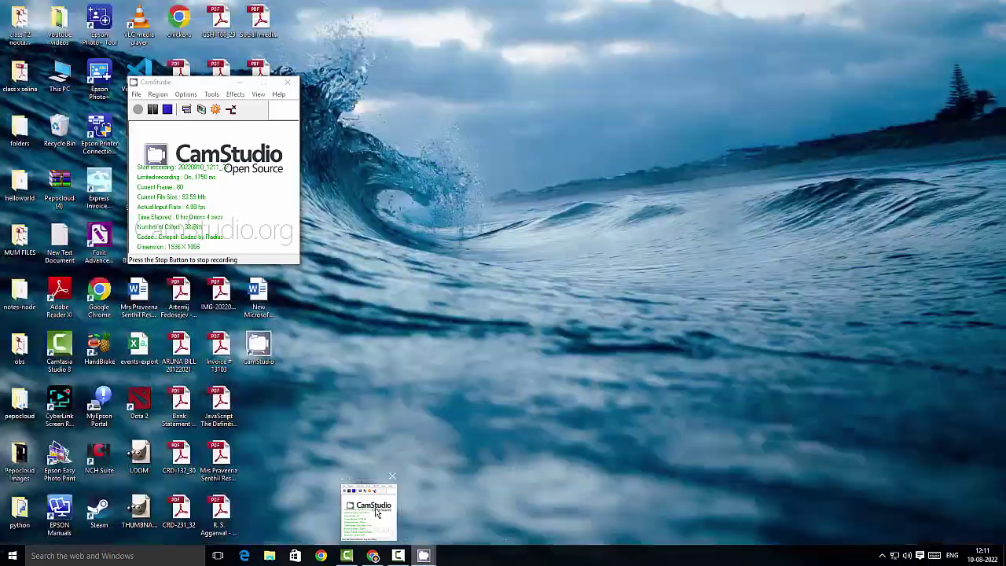
Stop the Chrome window recording and discard the clip without saving it.
left_click(377, 512)
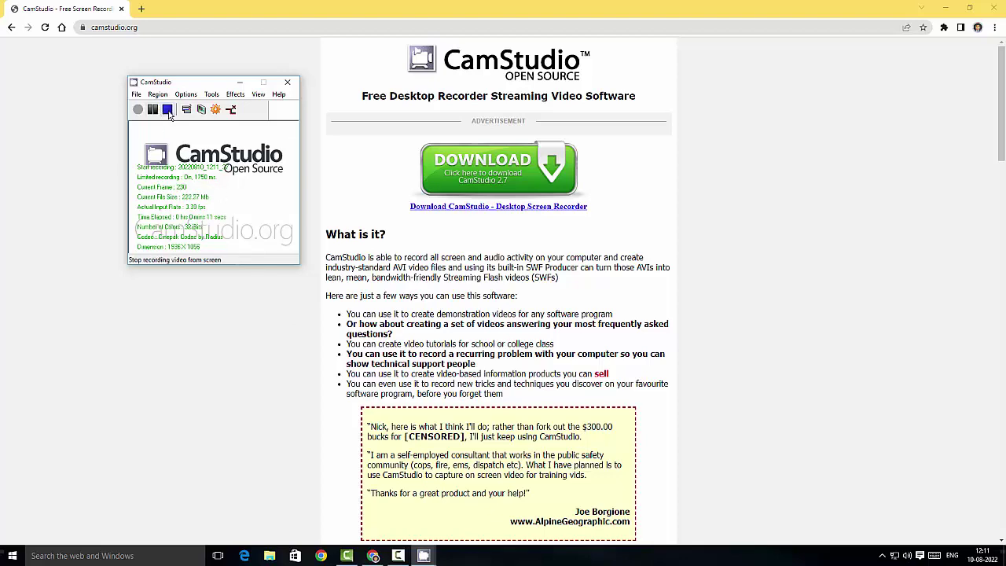
key("F9")
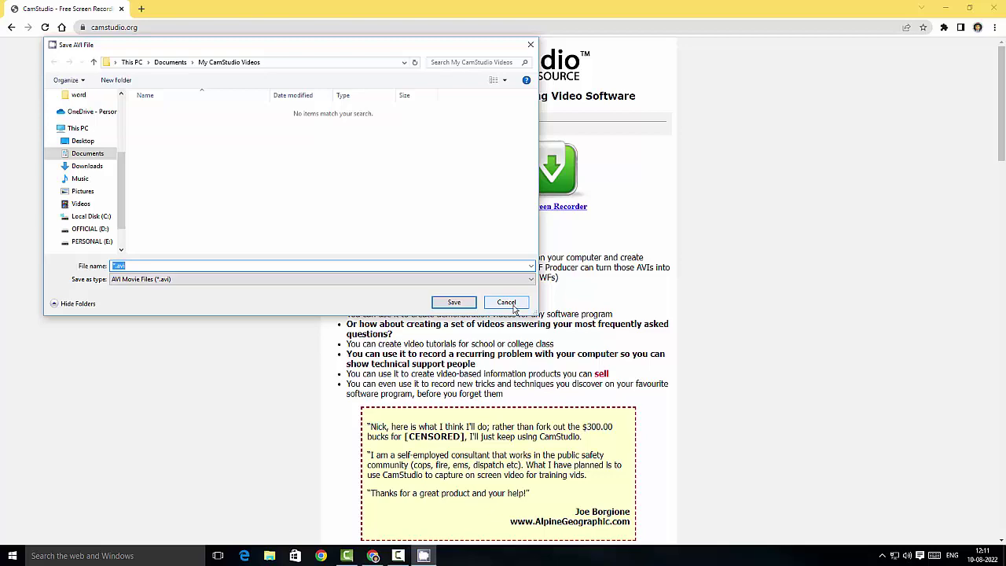
left_click(507, 302)
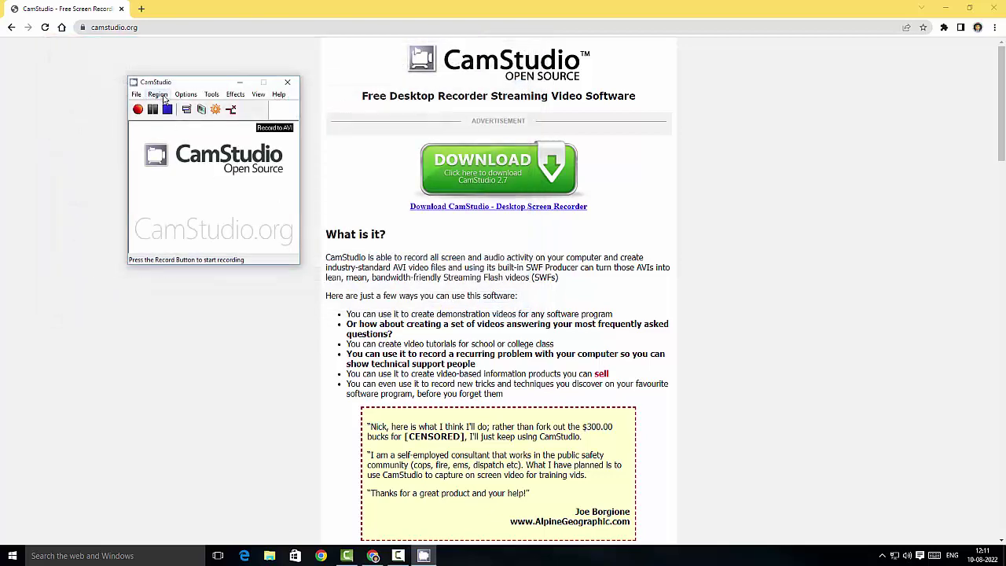
Set the capture mode to Full Screen and move CamStudio to the blank area on the other side of the page content.
left_click(158, 95)
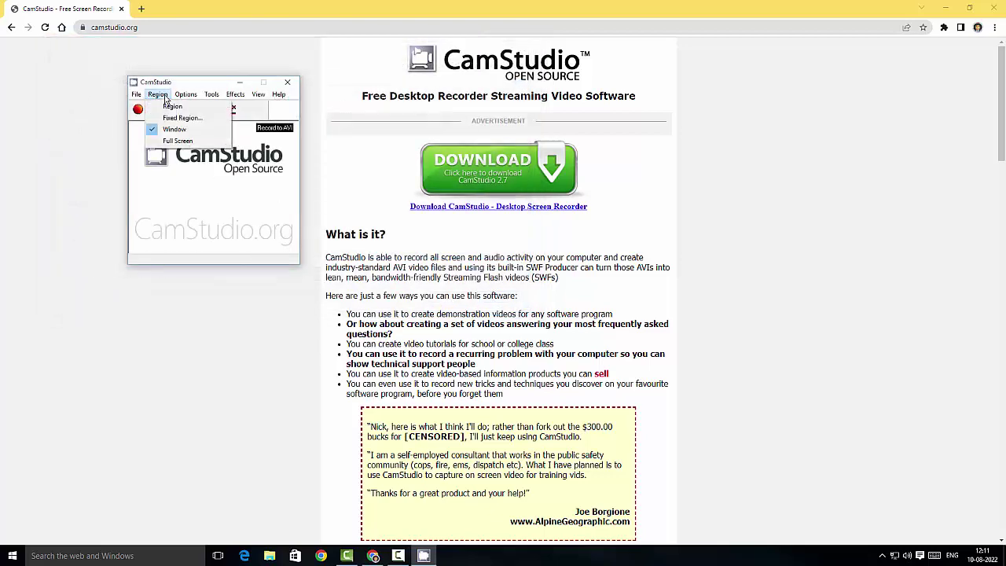
left_click(178, 142)
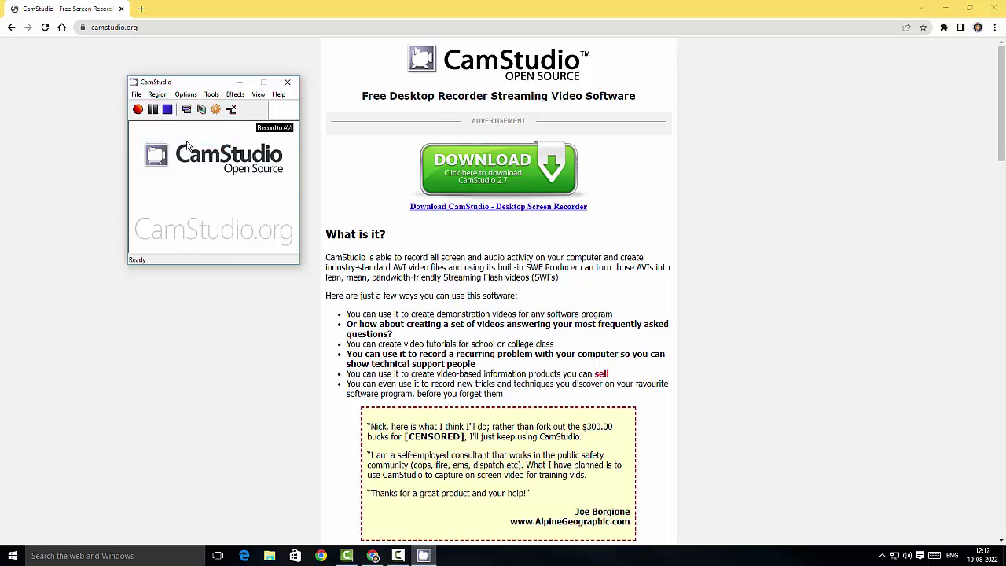
left_click_drag(207, 82, 780, 89)
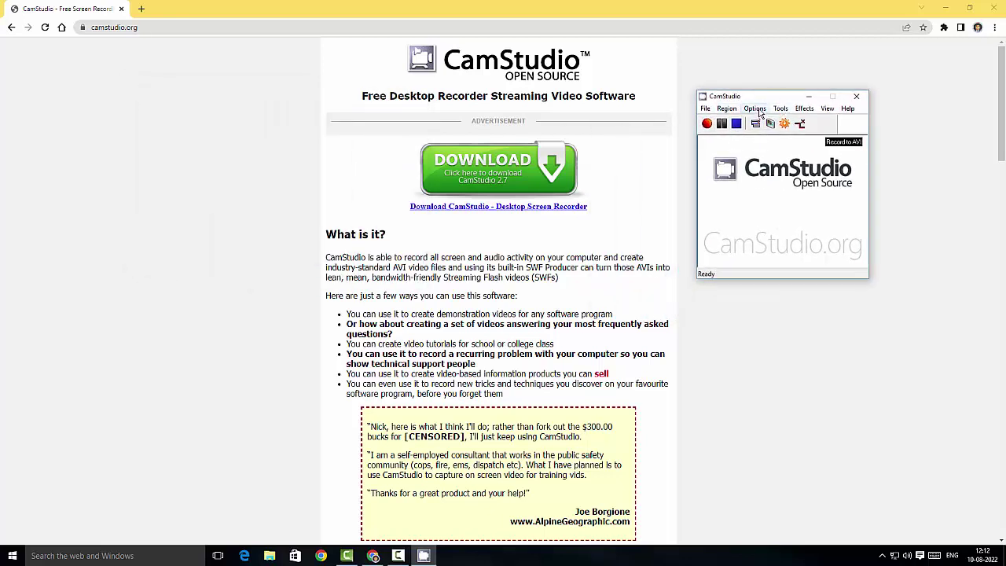
Review the compressor, quality and framerate settings in the video options, and accept them as they are.
left_click(756, 110)
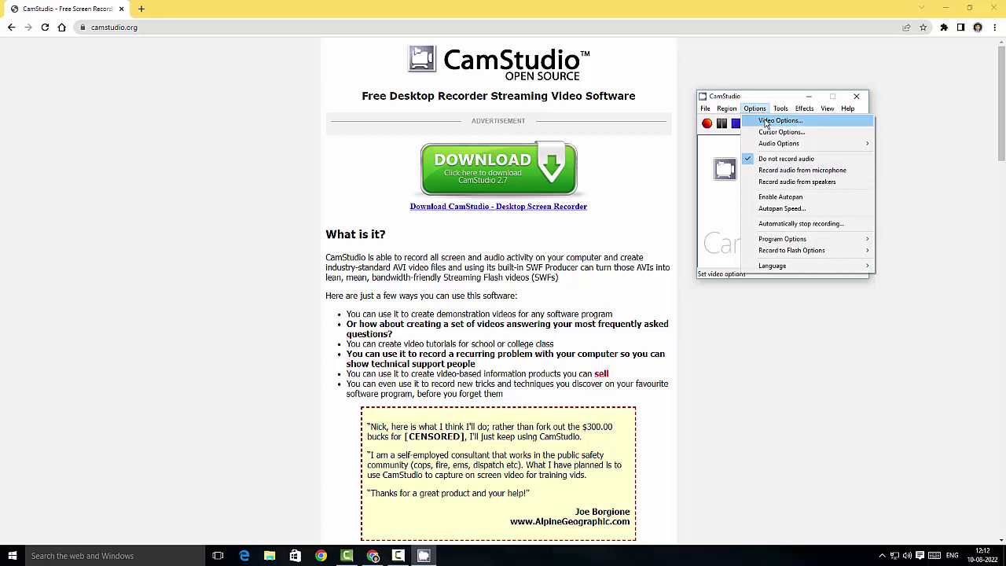
left_click(767, 122)
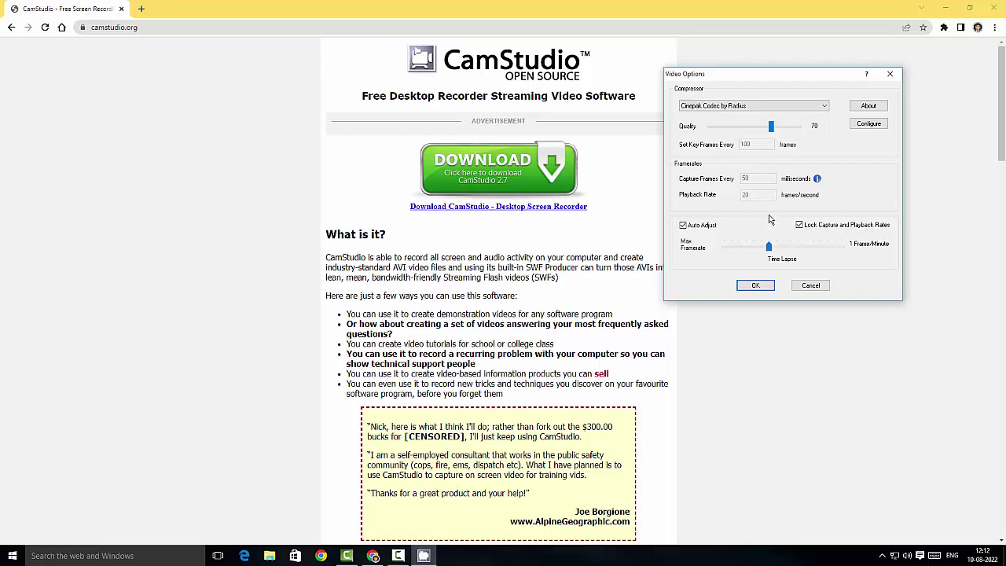
left_click(756, 286)
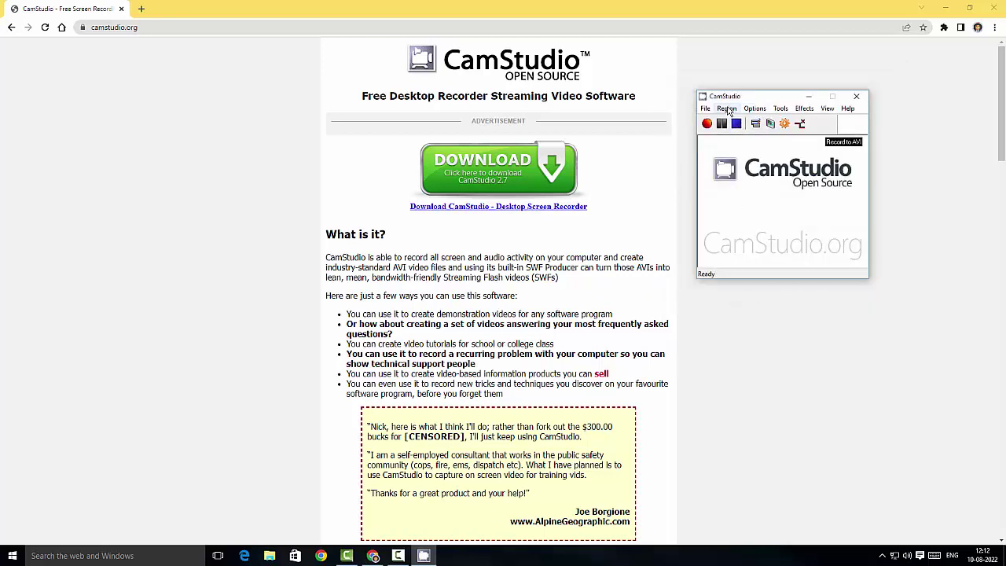
In the cursor options, keep the actual cursor after trying the CONTEXTHELP custom cursor, and enable Highlight Cursor.
left_click(755, 109)
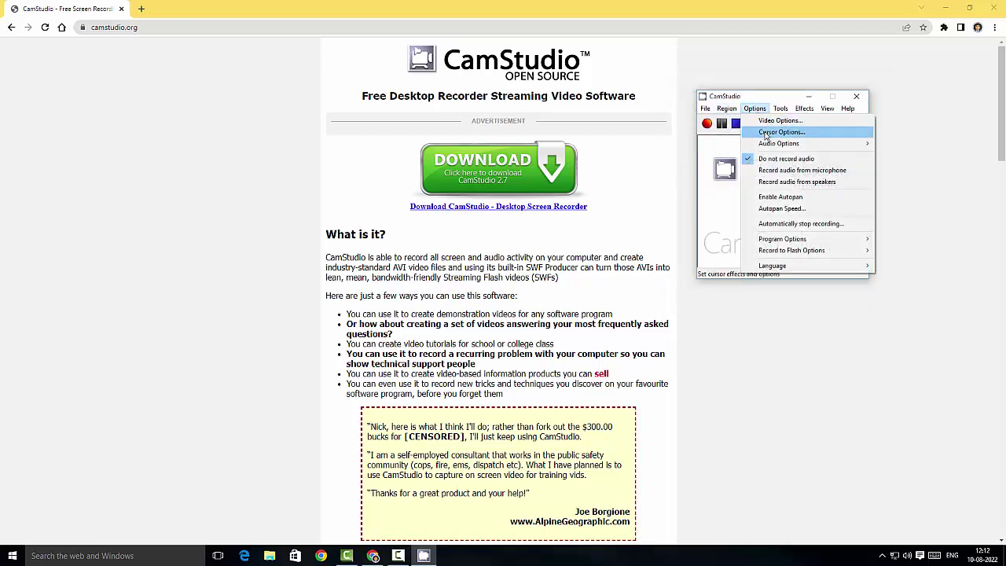
left_click(766, 132)
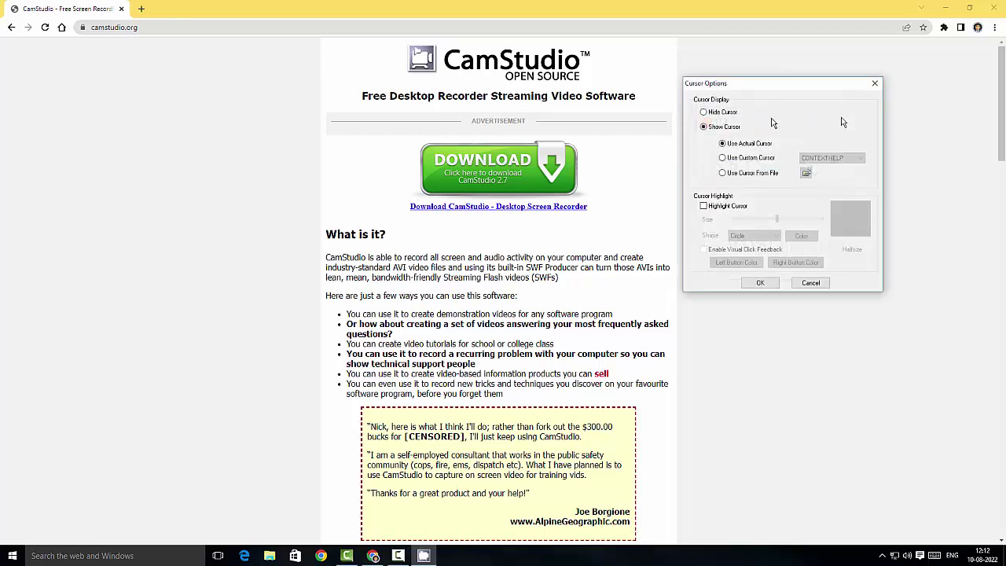
left_click(723, 158)
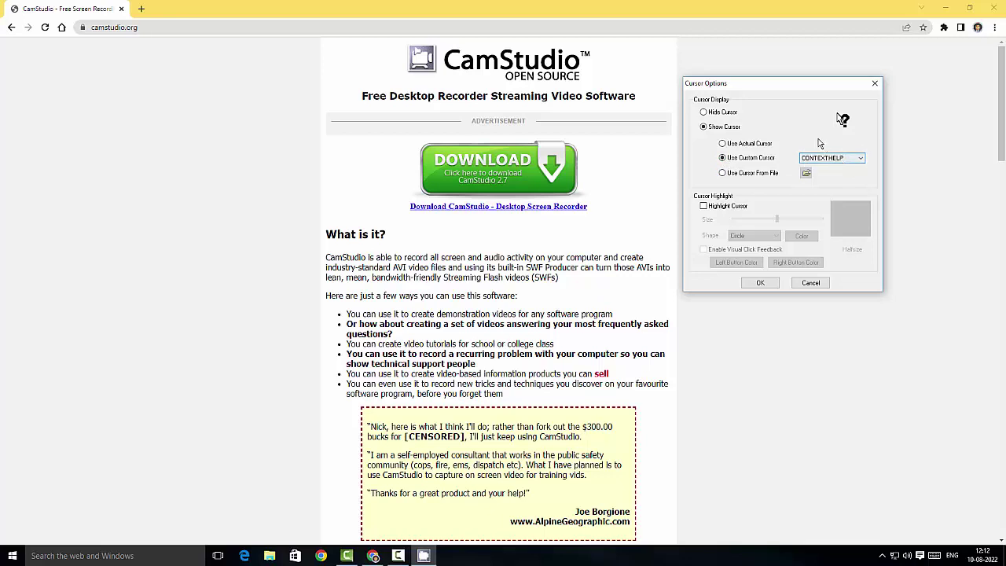
left_click(723, 144)
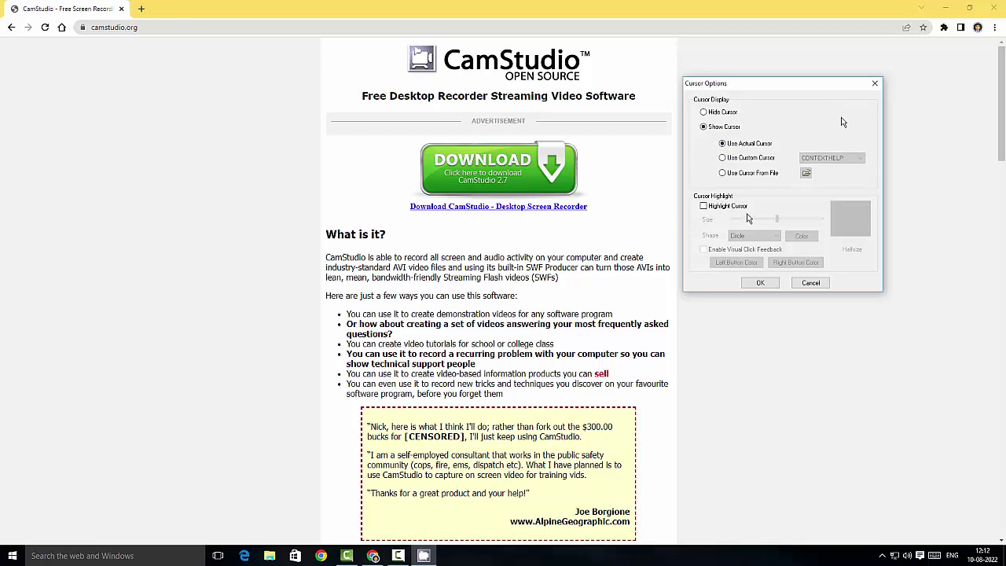
left_click(704, 206)
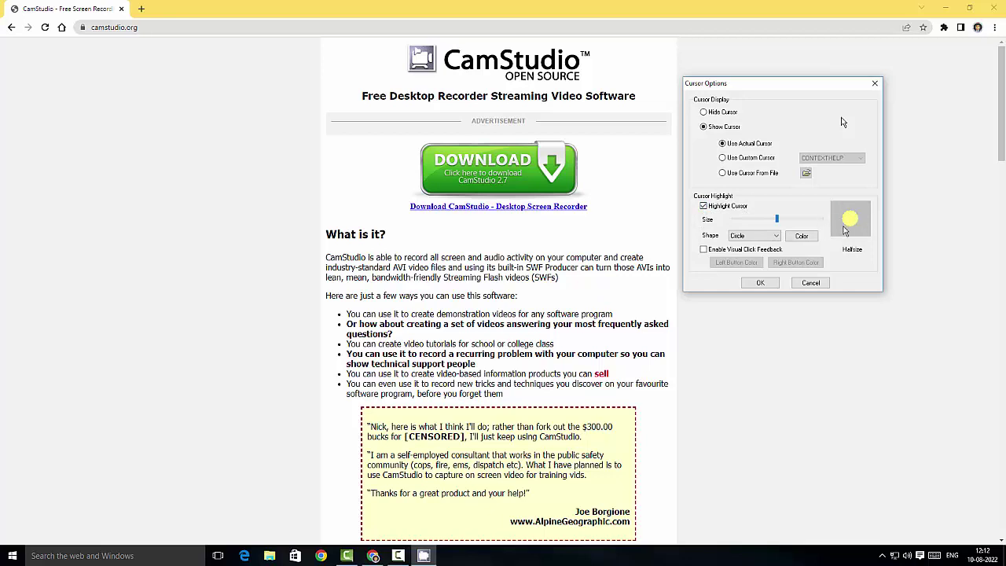
Try the Ellipse, Square and Rectangle shapes for the cursor highlight, and return it to Circle.
left_click(769, 239)
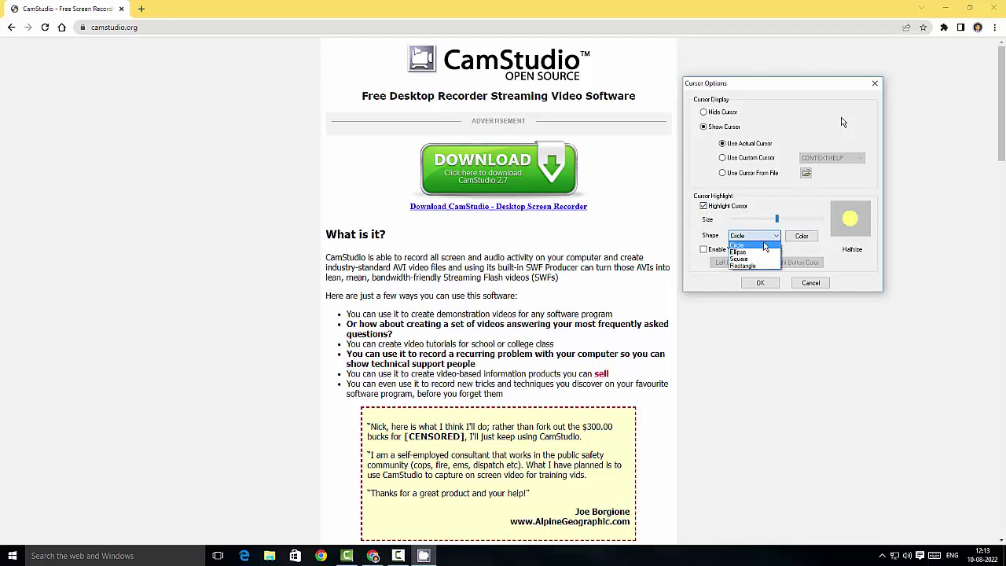
left_click(759, 245)
left_click(769, 236)
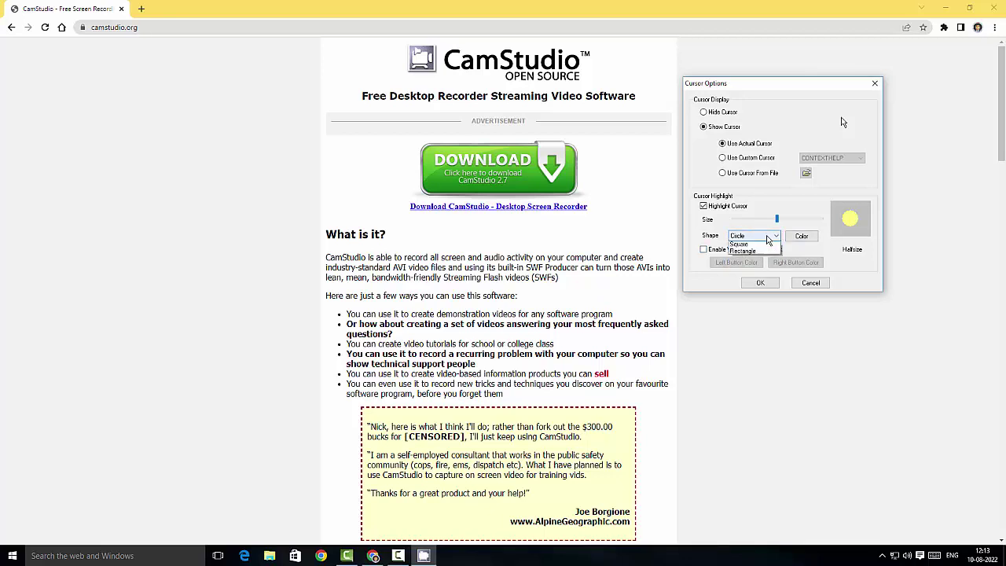
left_click(739, 251)
left_click(754, 235)
left_click(755, 260)
left_click(755, 236)
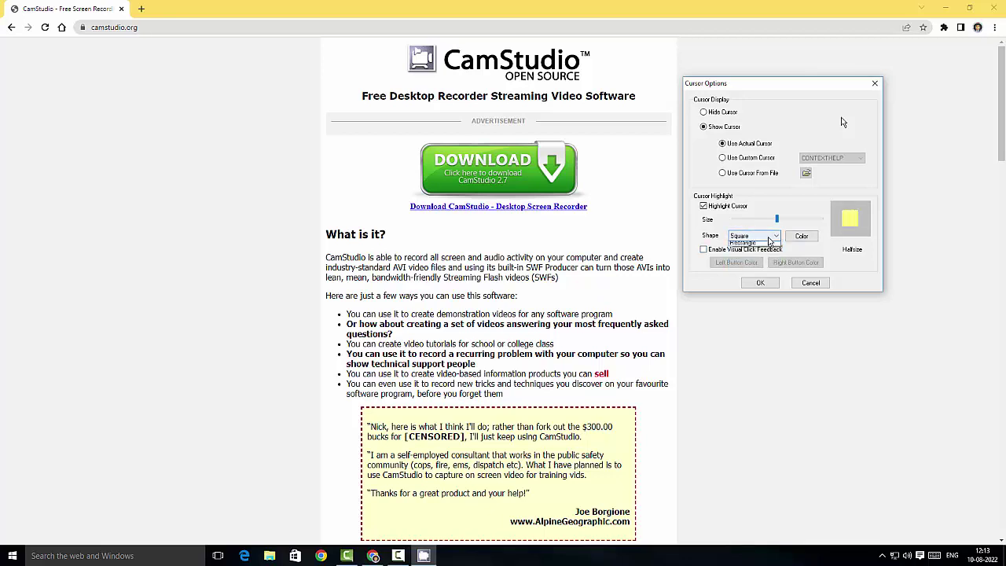
left_click(759, 266)
left_click(763, 235)
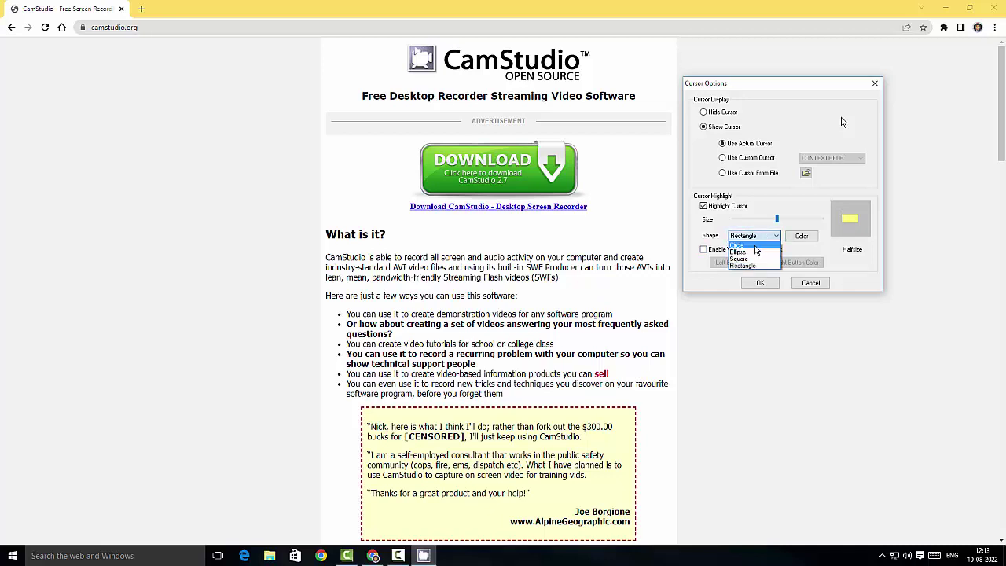
left_click(756, 246)
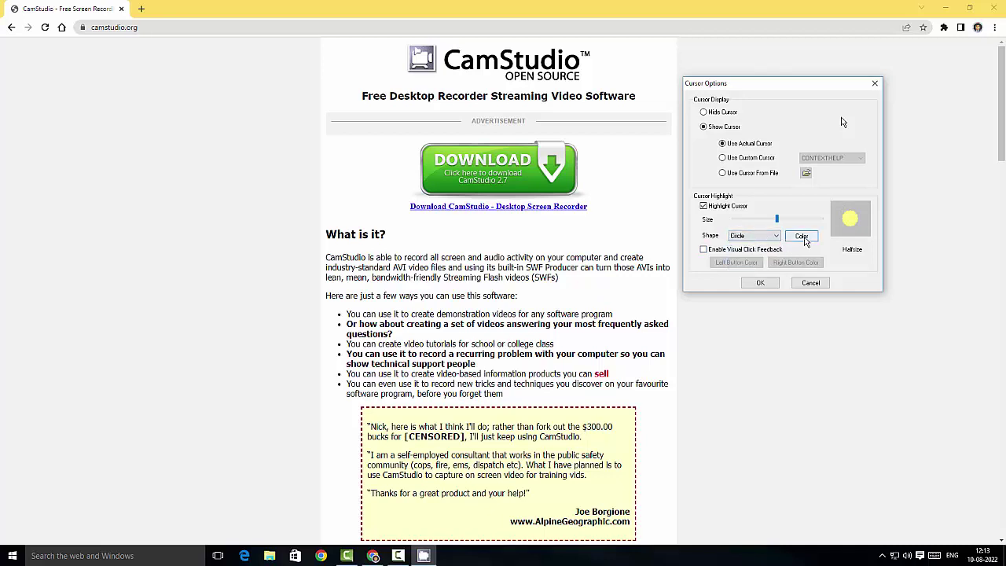
Try red as the cursor highlight color, and set it back to light yellow.
left_click(804, 240)
left_click(675, 142)
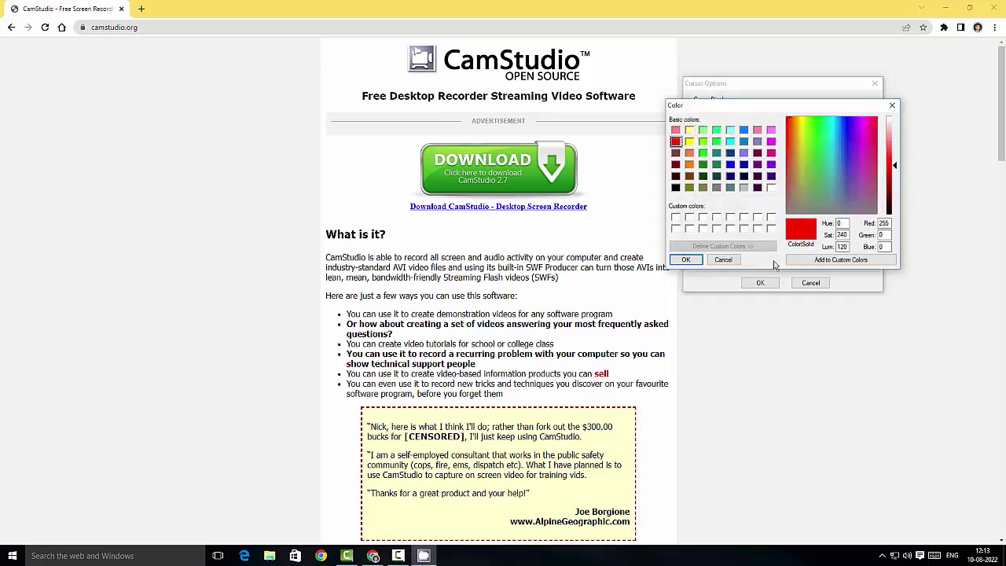
left_click(686, 260)
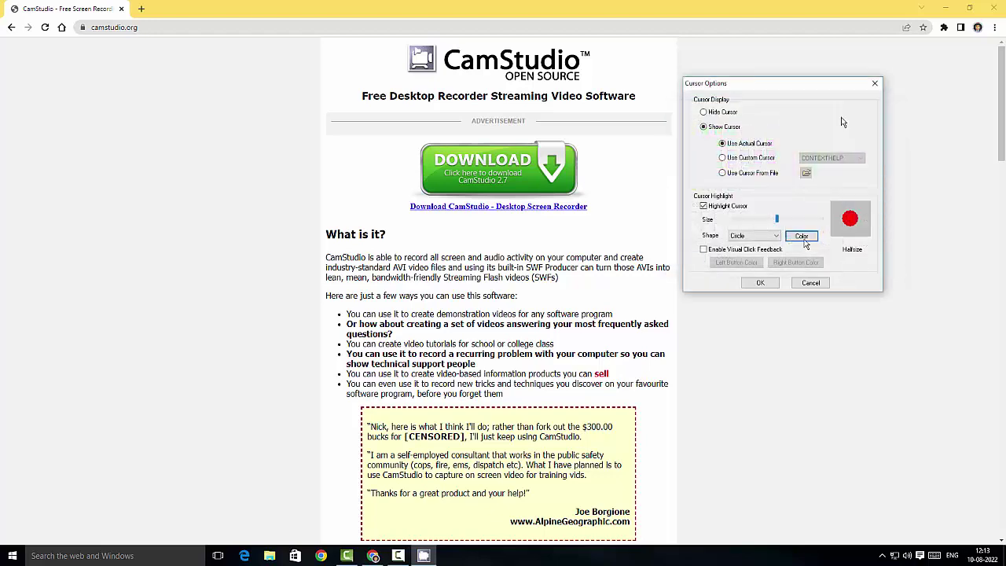
left_click(802, 238)
left_click(689, 130)
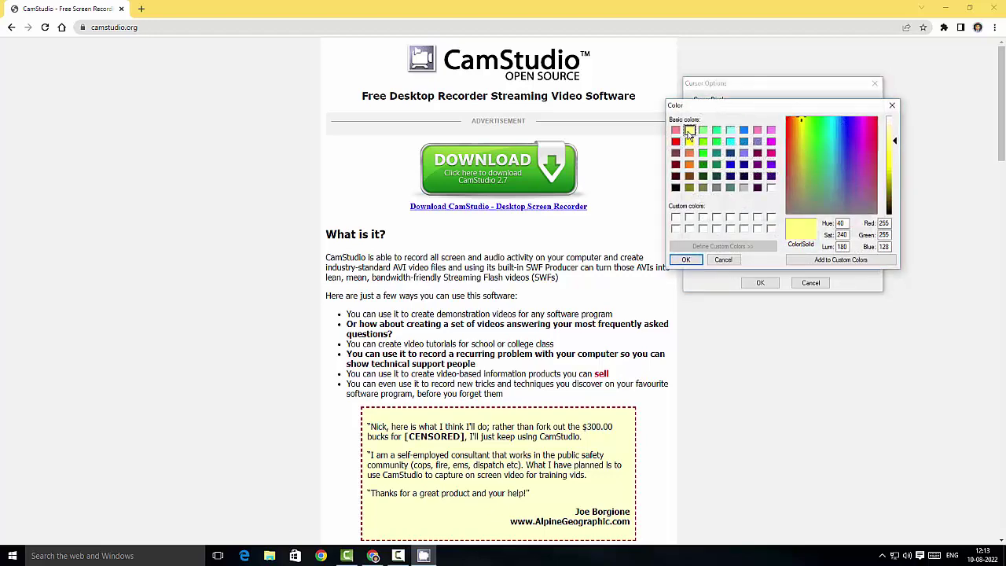
left_click(684, 260)
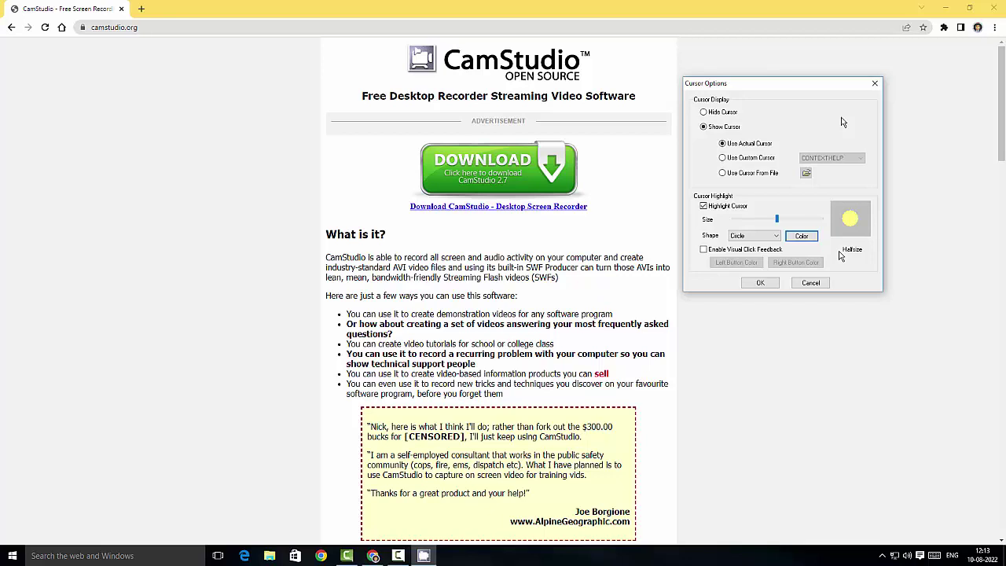
Enable visual click feedback with red for the left button and green for the right button, and apply the cursor options.
left_click(705, 250)
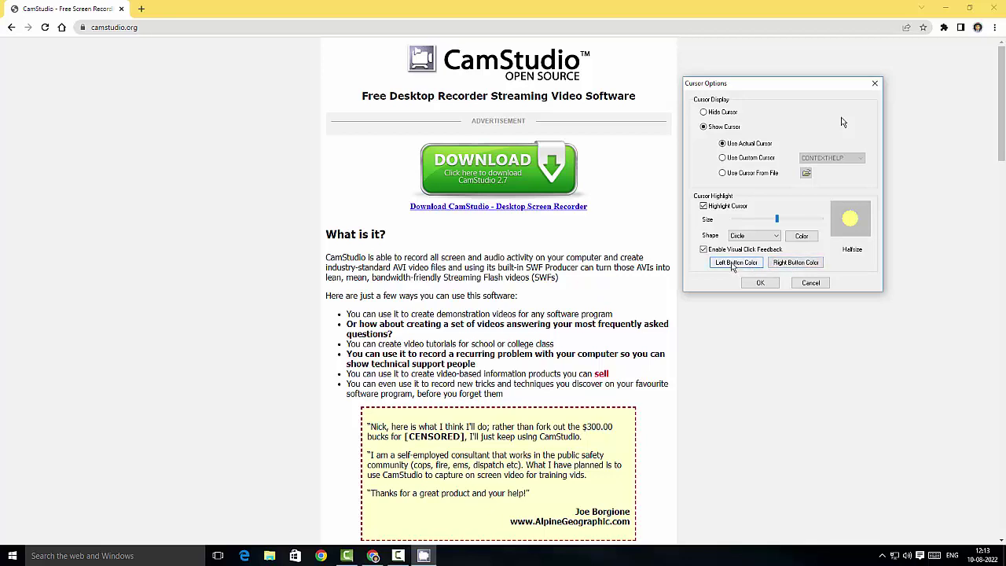
left_click(736, 263)
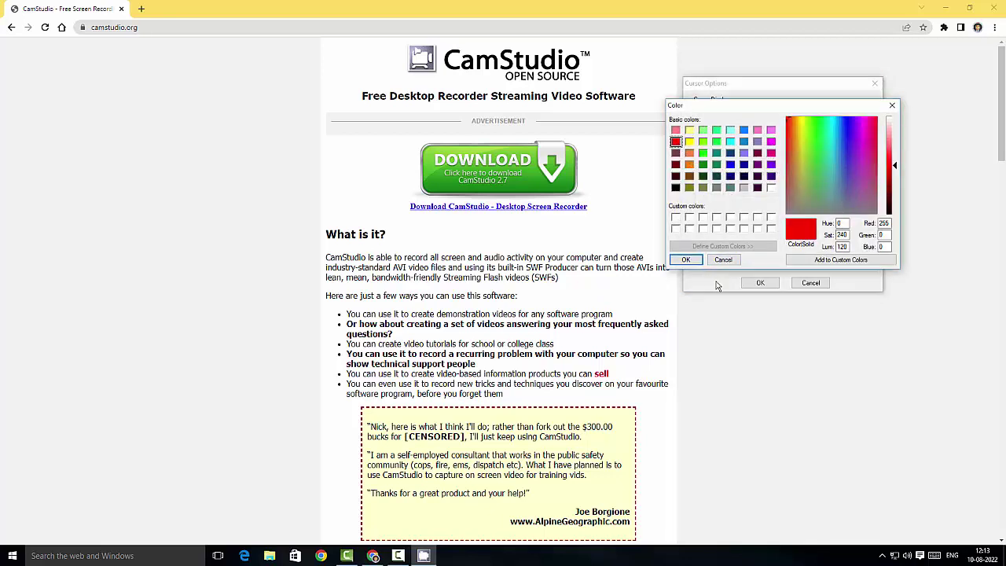
left_click(686, 260)
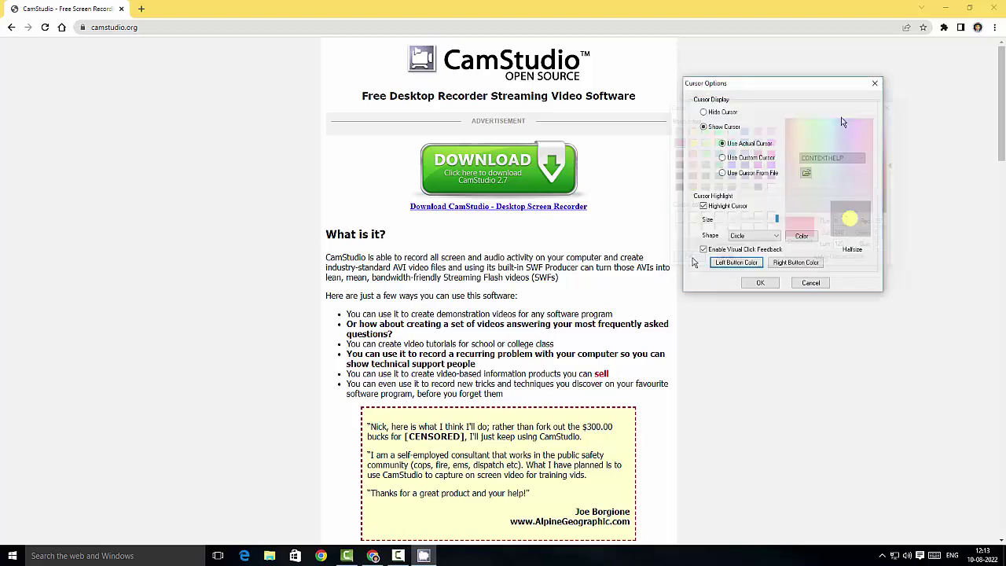
left_click(796, 263)
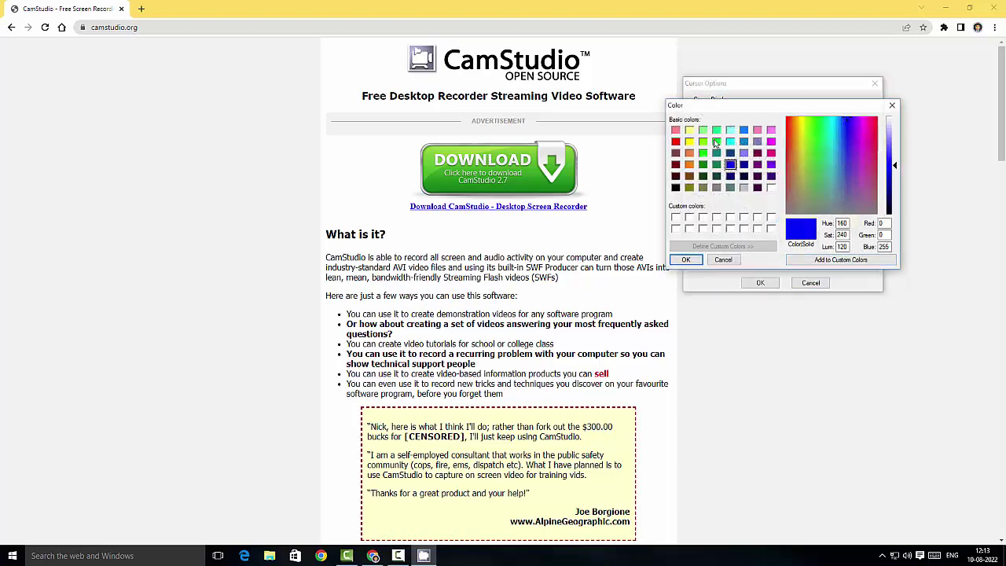
left_click(716, 142)
left_click(686, 260)
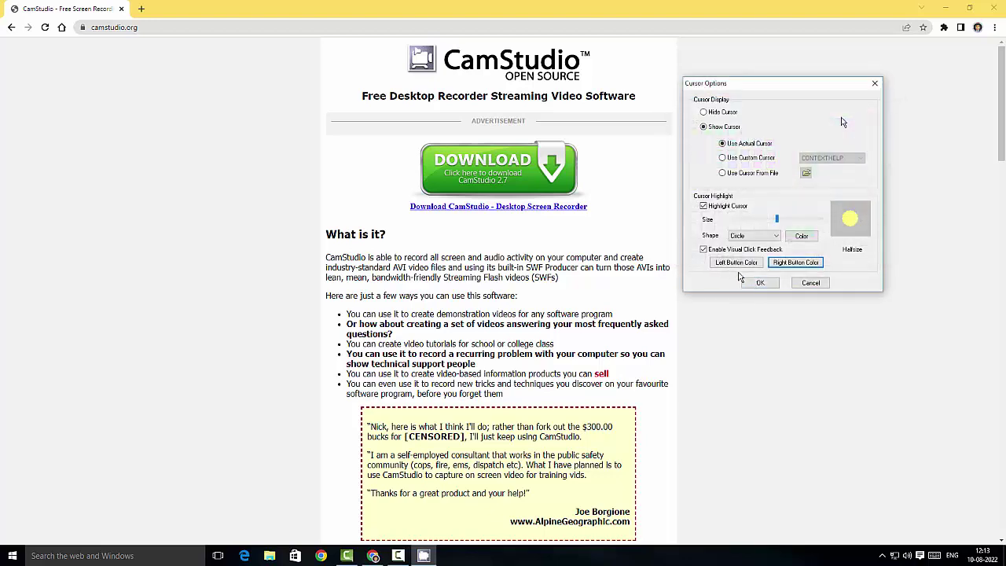
left_click(761, 283)
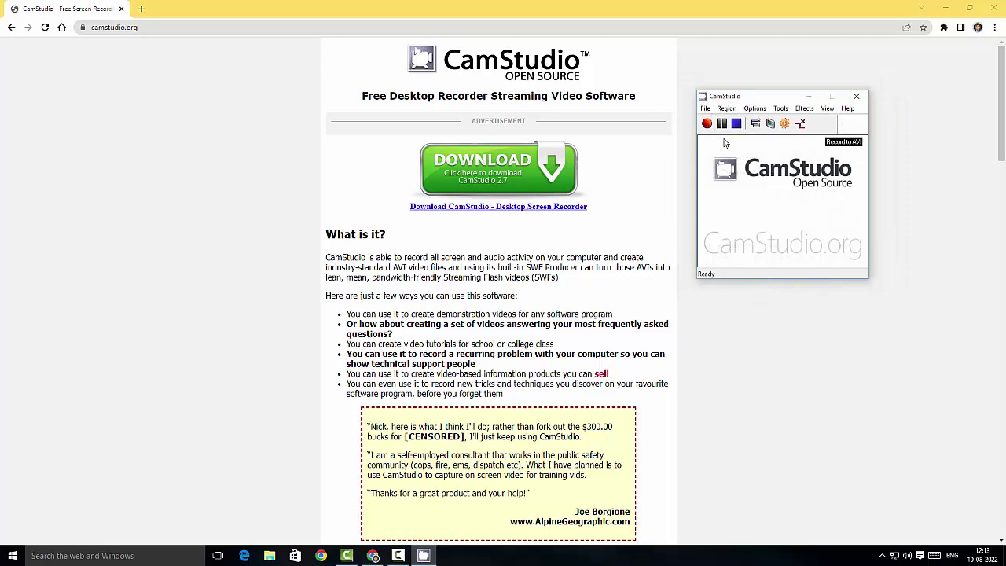
In the microphone audio options, set the audio capture device to the Realtek High Definition microphone.
left_click(760, 110)
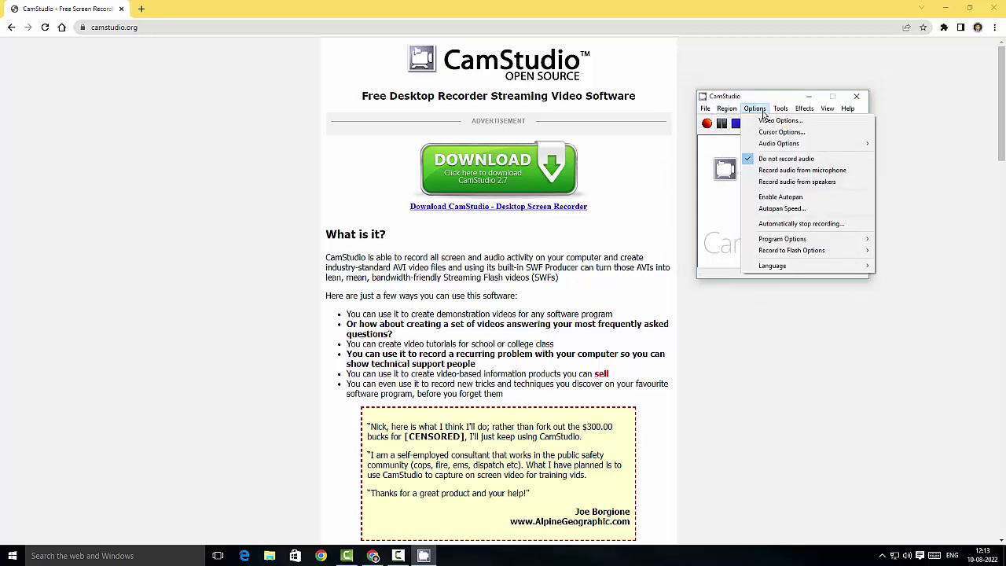
mouse_move(781, 145)
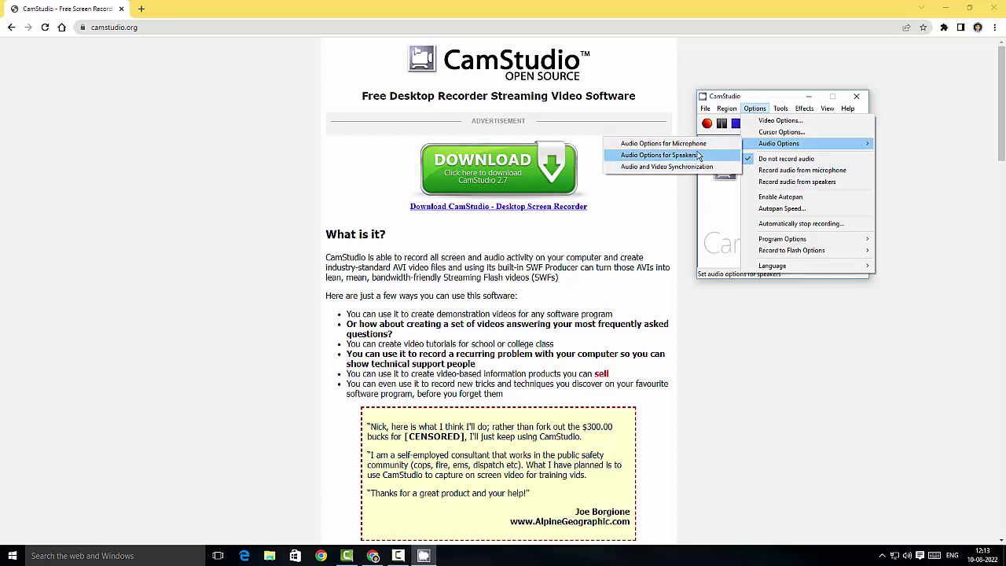
left_click(697, 143)
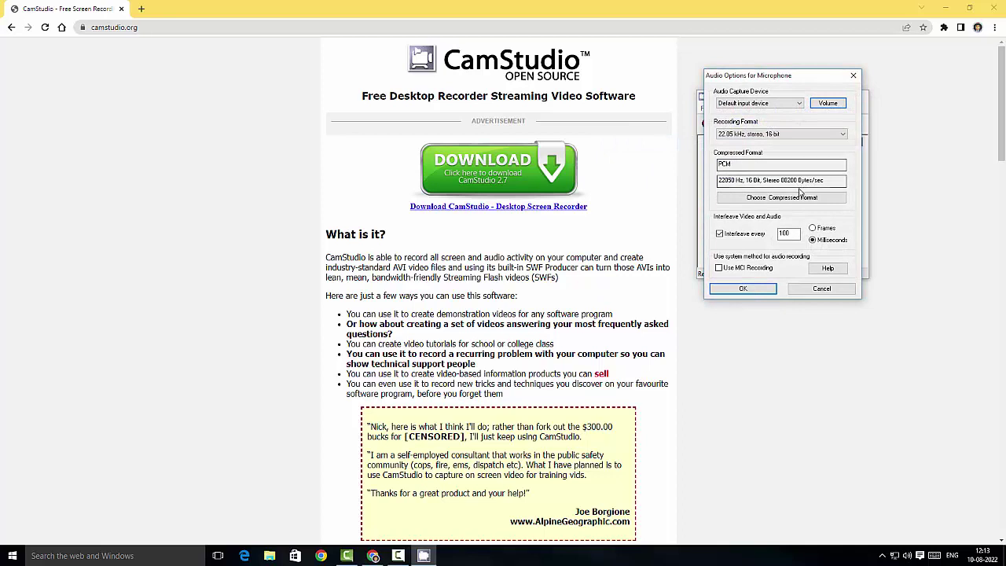
left_click(744, 105)
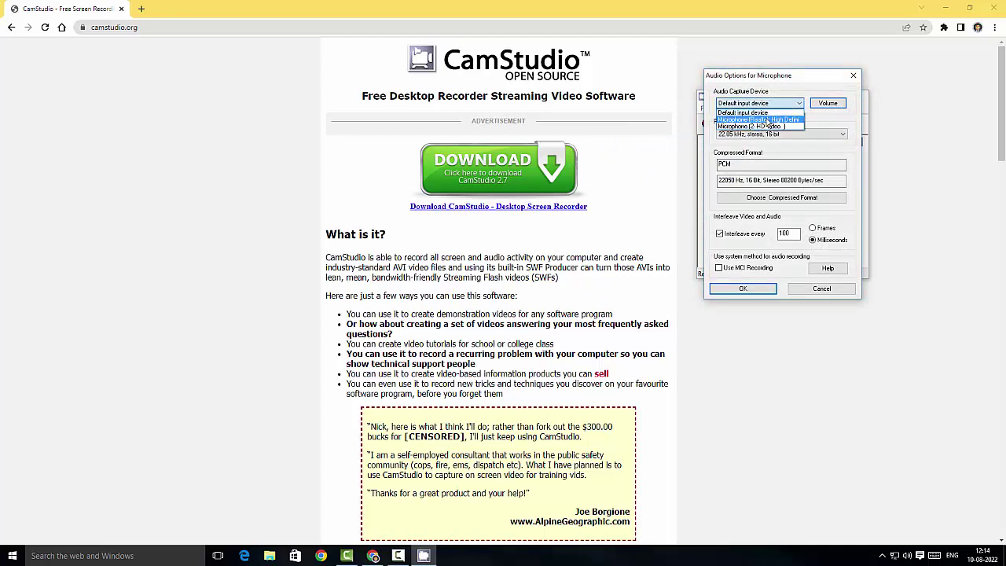
left_click(760, 119)
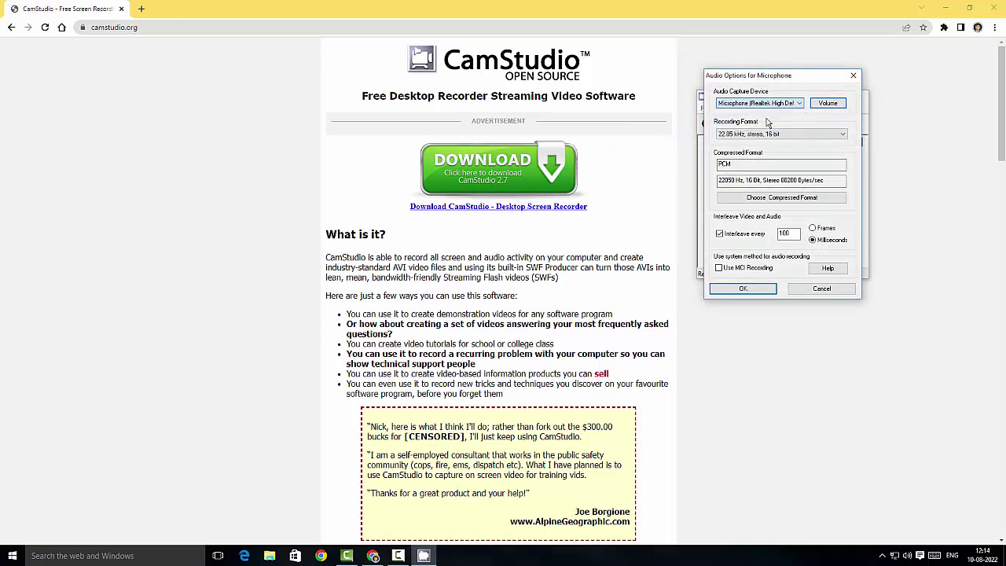
Check the volume mixer and the recording format choices, and apply the microphone audio options.
left_click(828, 104)
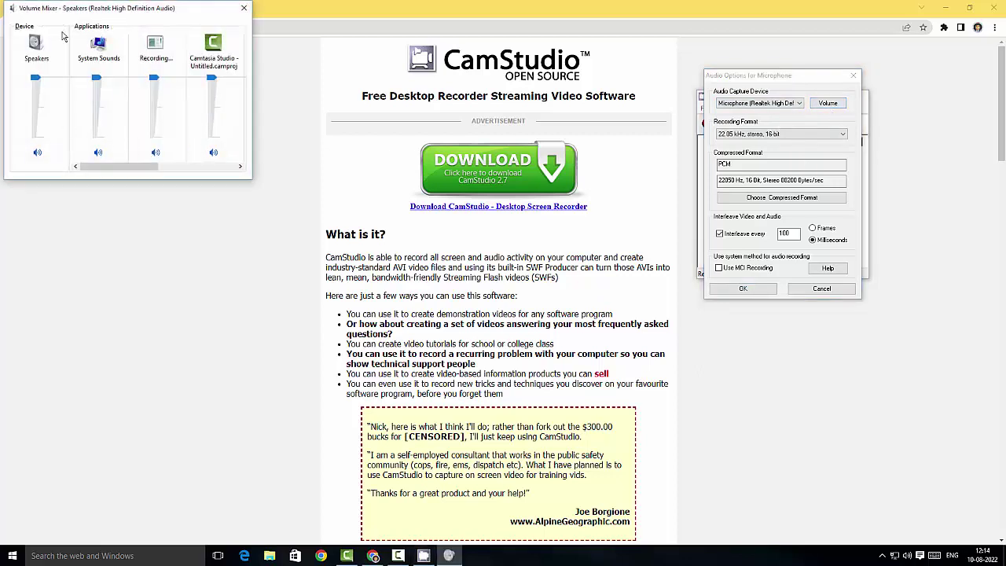
left_click(244, 8)
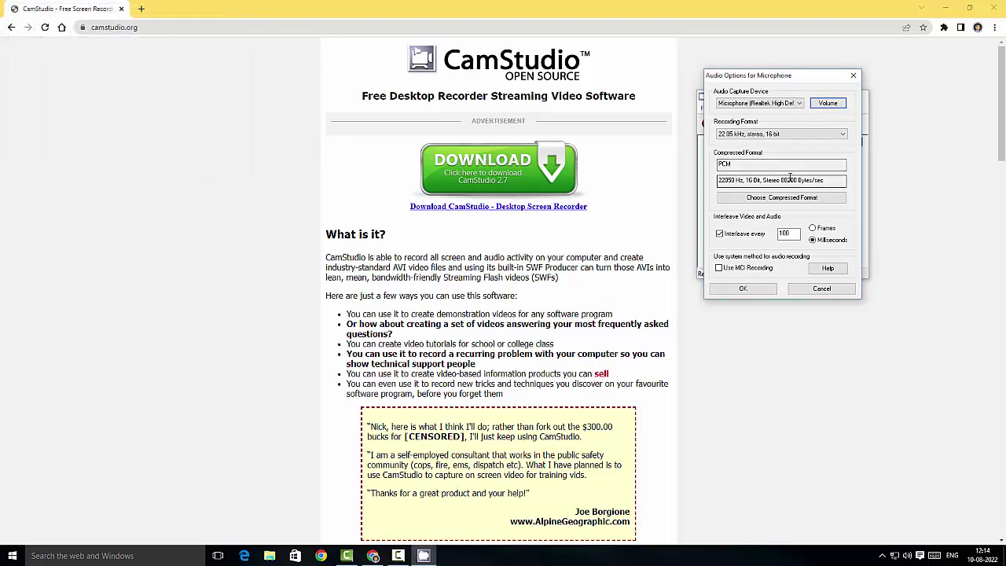
left_click(741, 287)
left_click(812, 138)
left_click(812, 138)
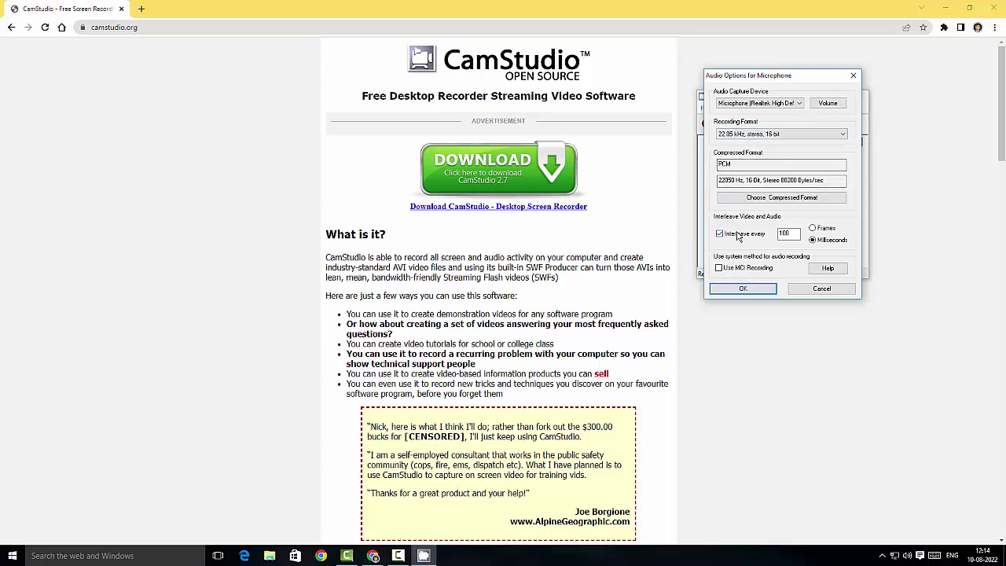
left_click(743, 289)
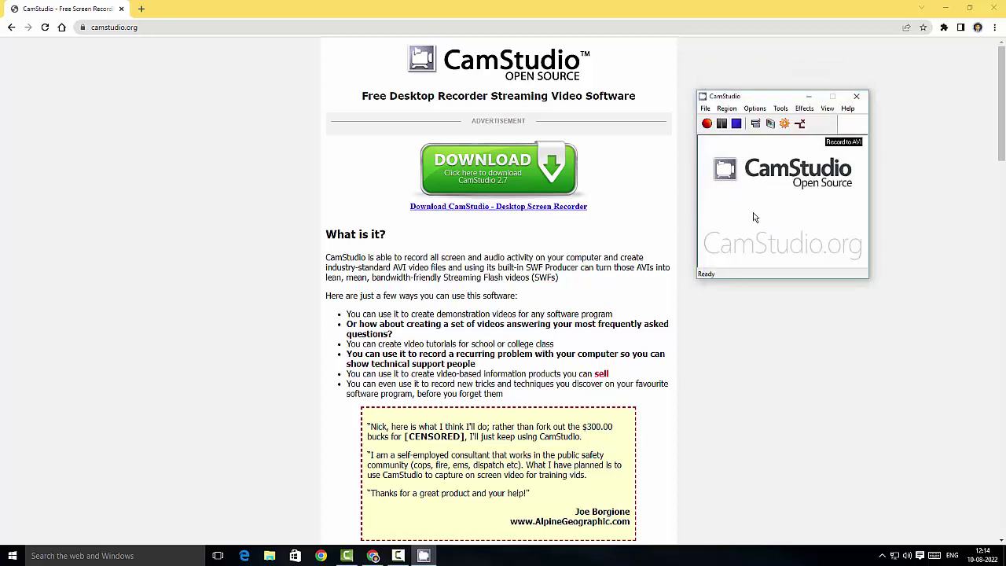
Review the program options and Tools commands, and inspect the Objects commands, Layout and Shapes lists in Screen Annotations before closing it.
left_click(755, 108)
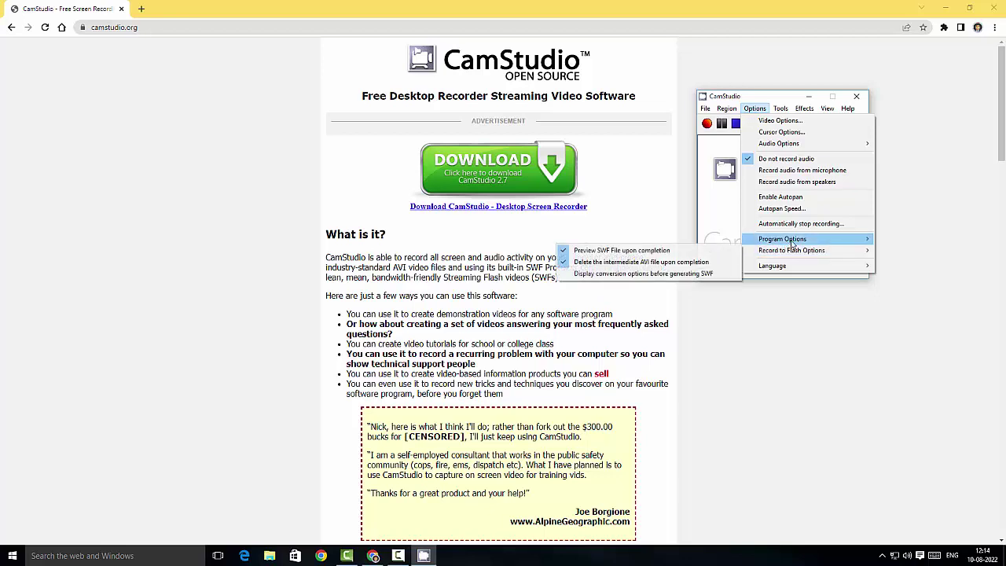
mouse_move(792, 245)
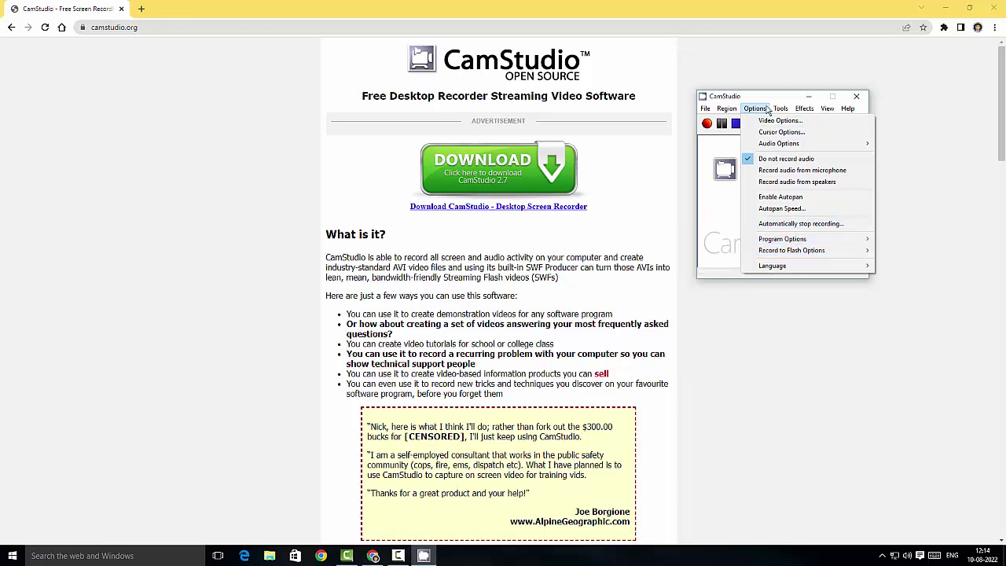
mouse_move(781, 108)
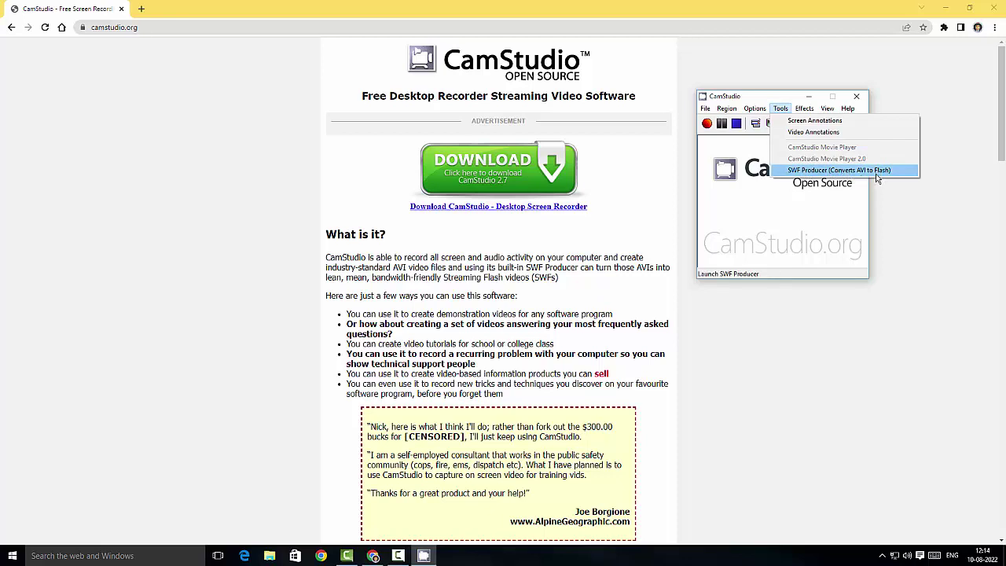
left_click(817, 122)
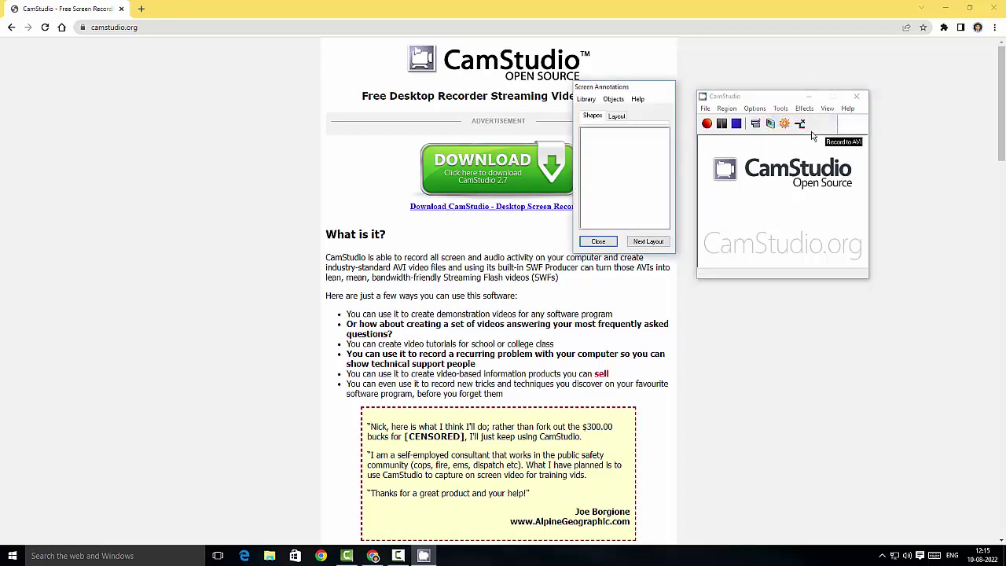
left_click(613, 99)
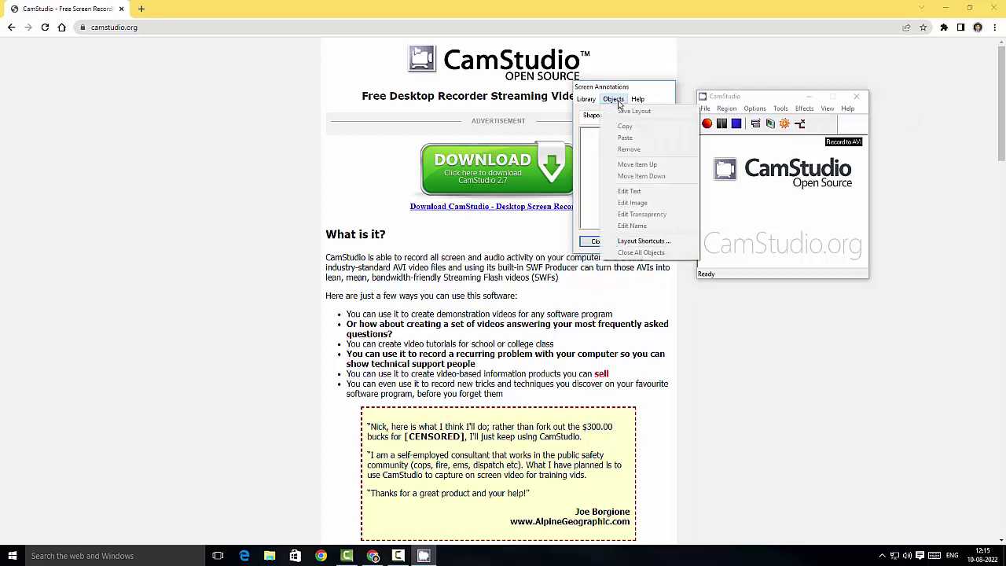
left_click(597, 164)
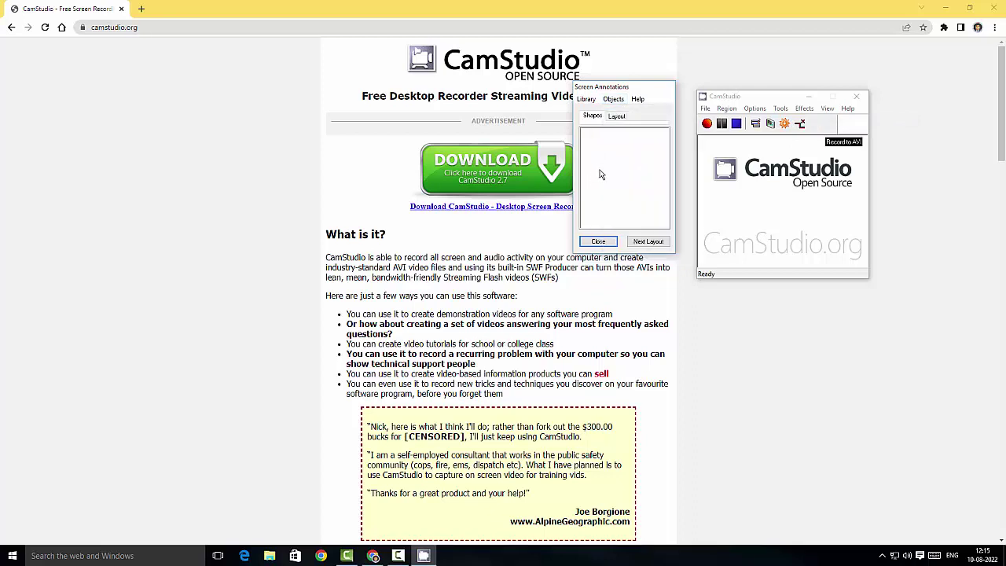
left_click(617, 117)
left_click(594, 118)
left_click(599, 242)
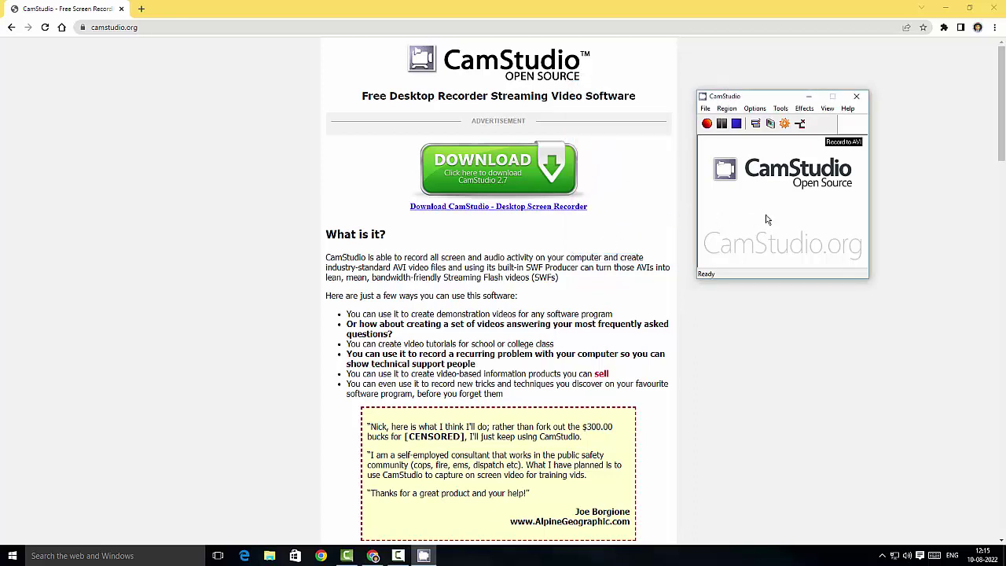
Reopen the Screen Annotations window to view its empty Shapes list, and close it again.
left_click(755, 109)
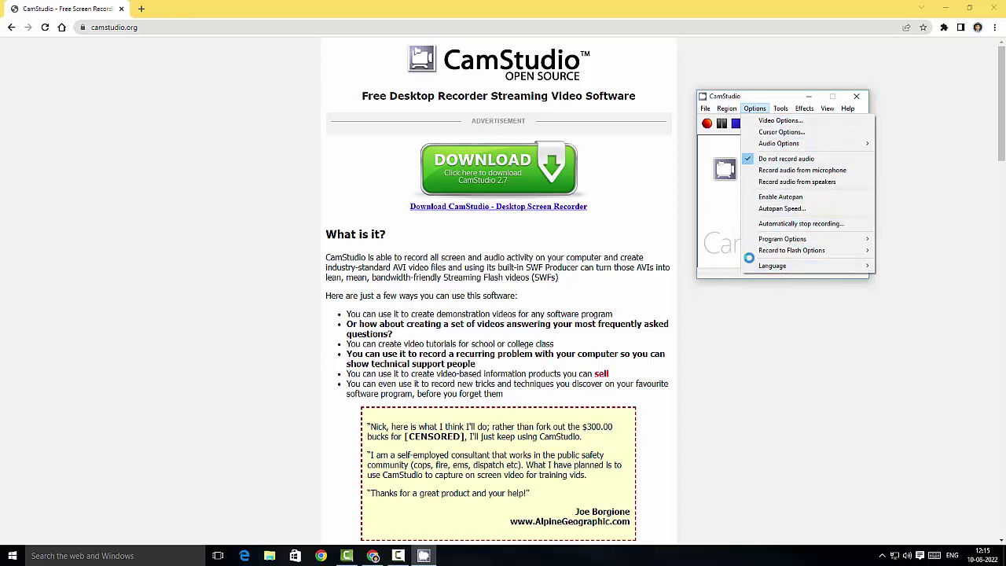
mouse_move(780, 108)
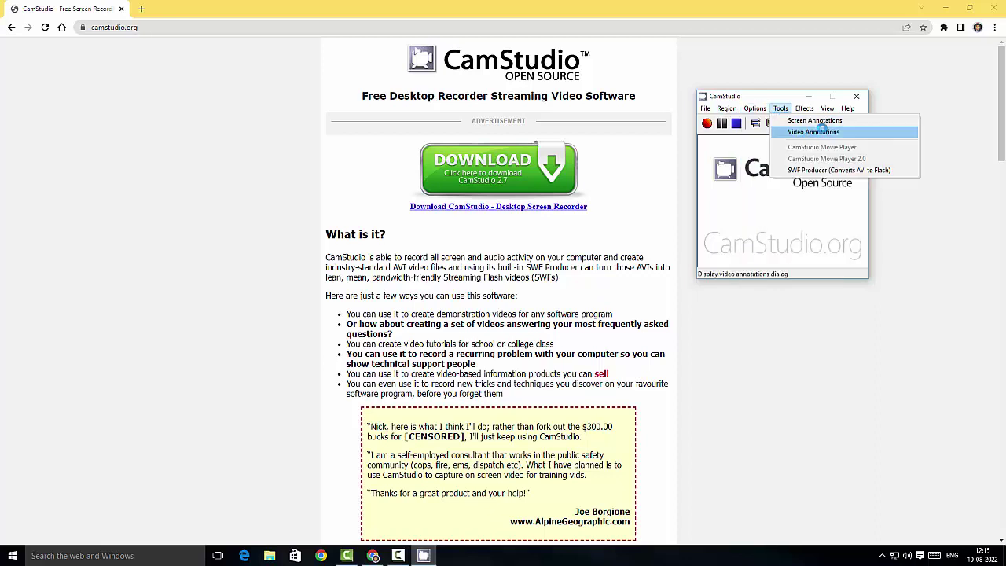
left_click(741, 208)
left_click(784, 110)
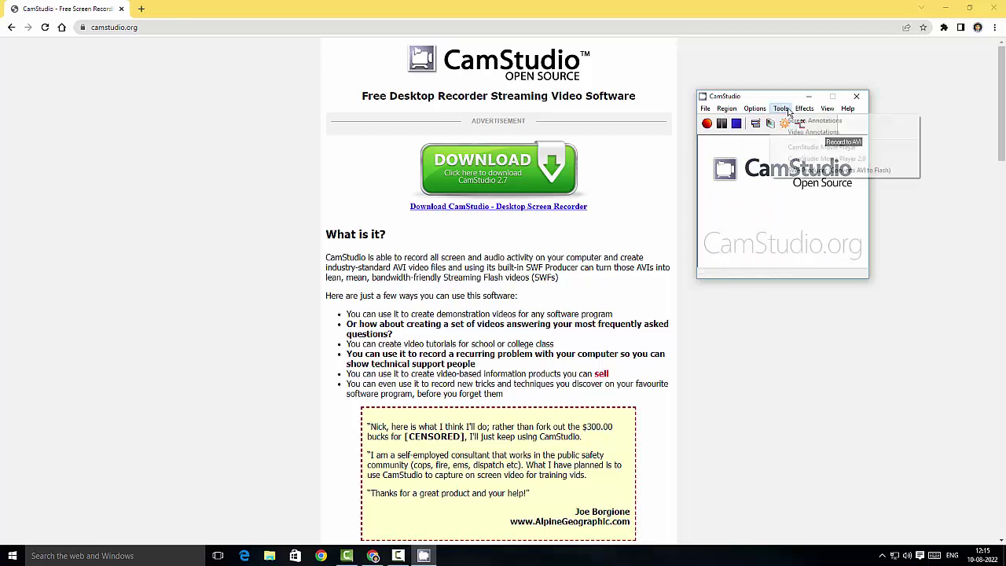
left_click(801, 120)
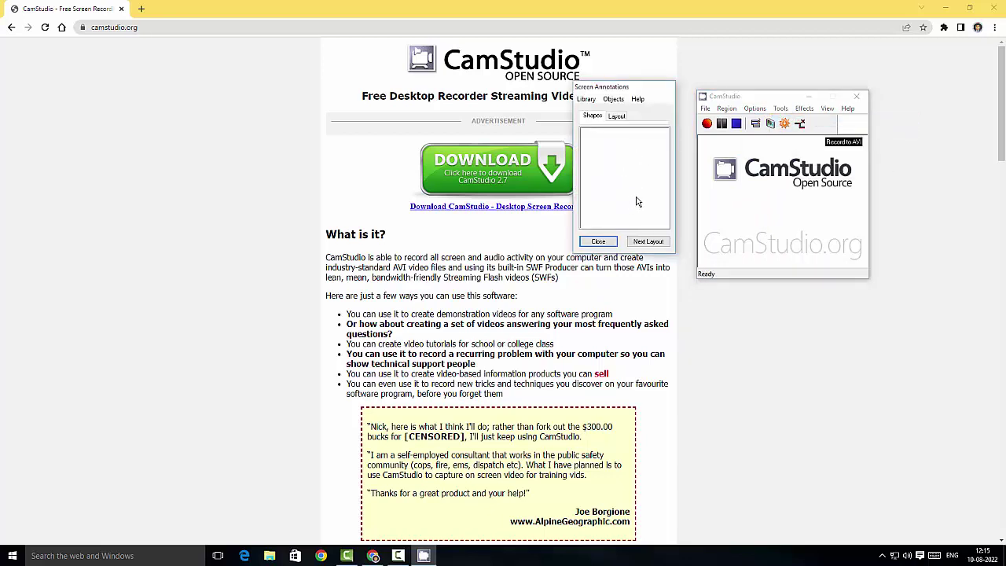
left_click(601, 242)
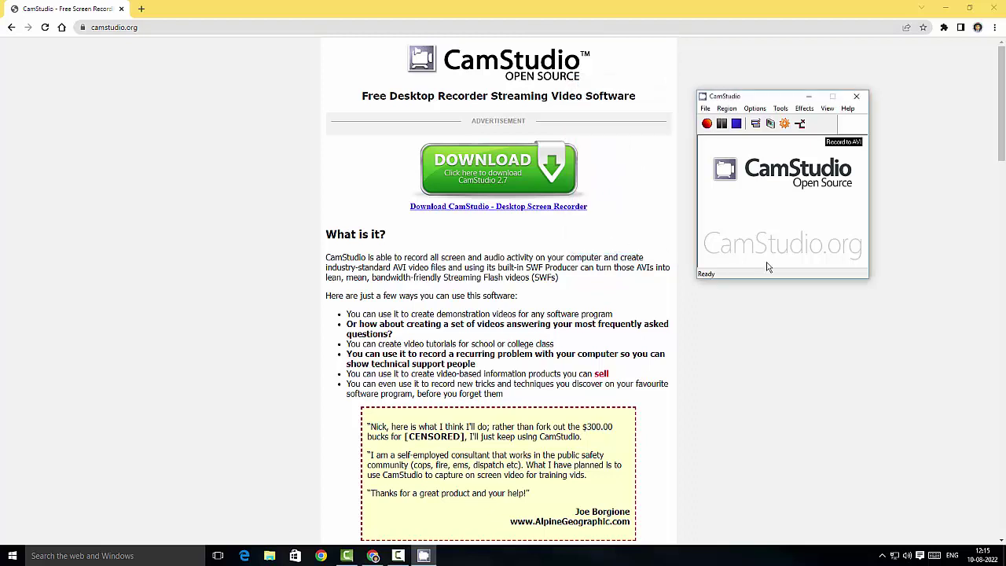
Open a Video Annotations window, move it over the middle of the web page, view its available commands, and close it.
left_click(785, 109)
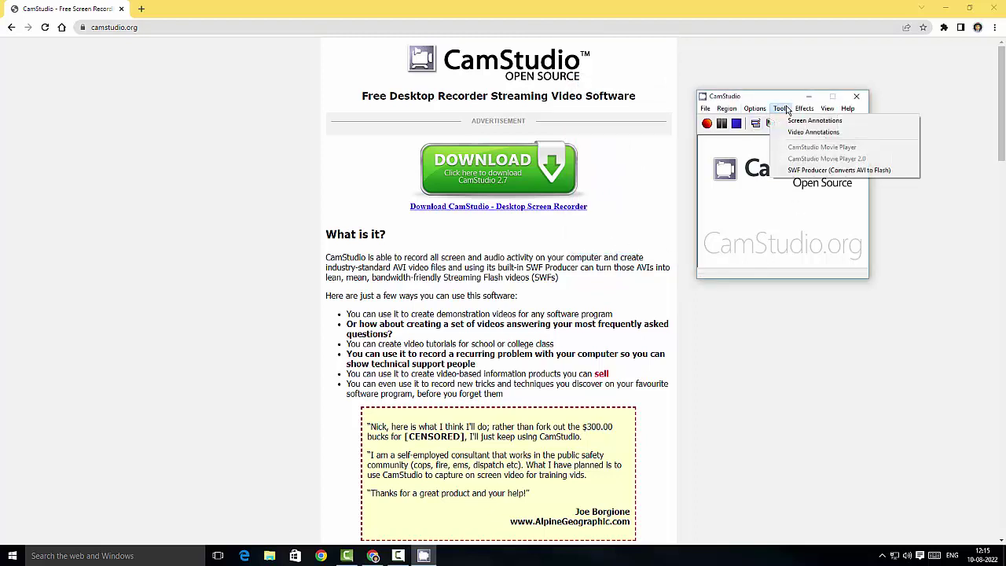
left_click(811, 132)
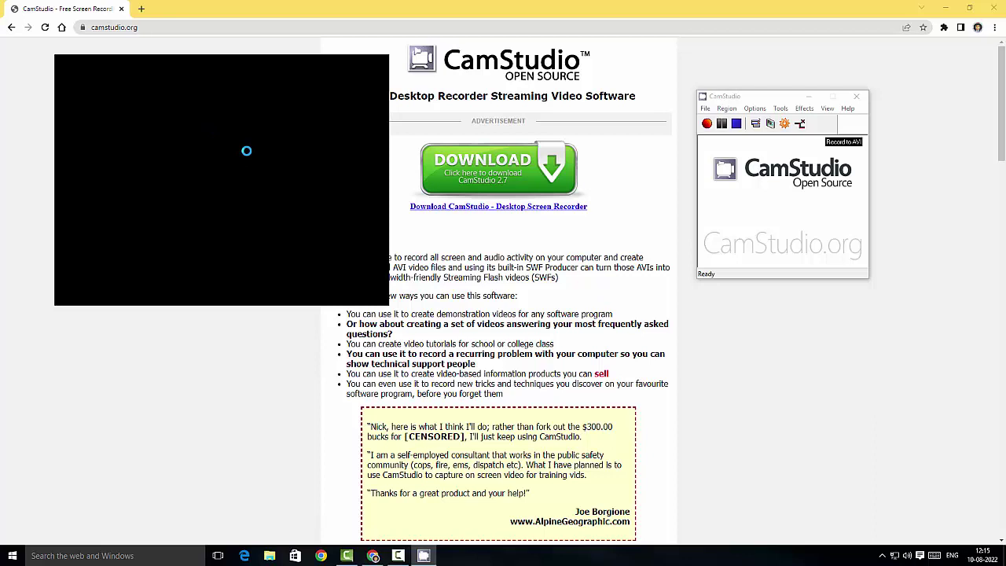
mouse_move(134, 139)
left_mouse_down()
mouse_move(207, 194)
mouse_move(366, 168)
left_mouse_up()
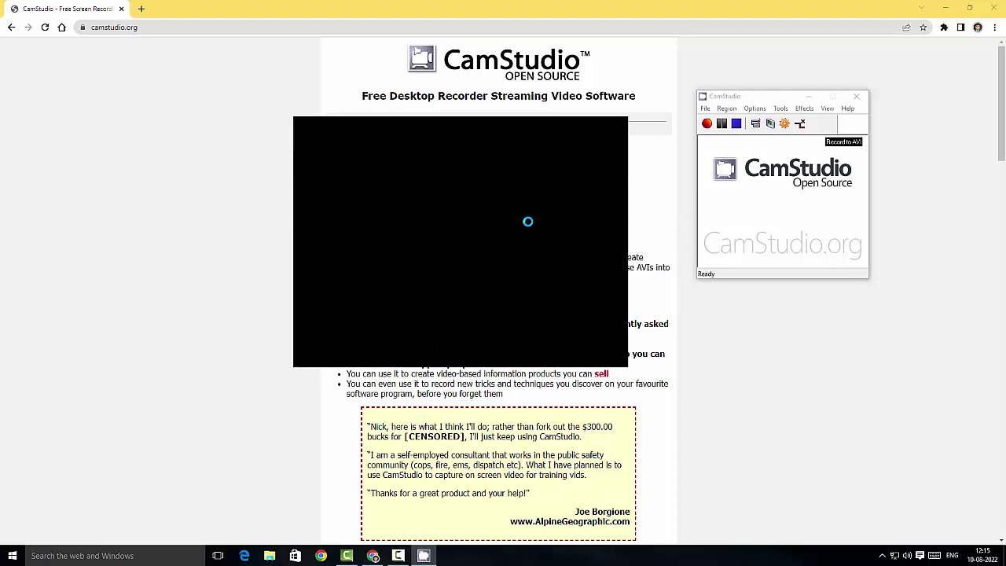
right_click(529, 217)
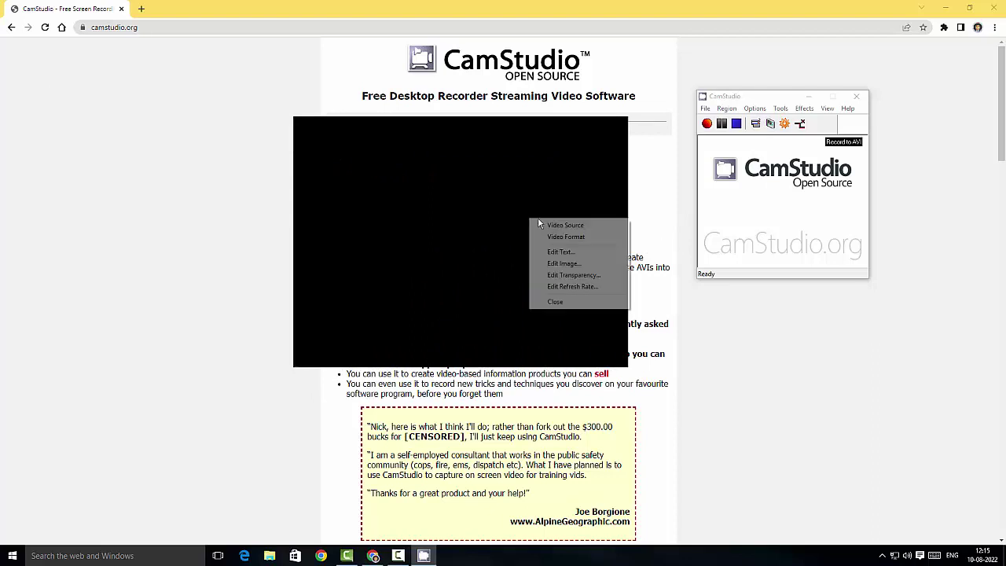
left_click(570, 306)
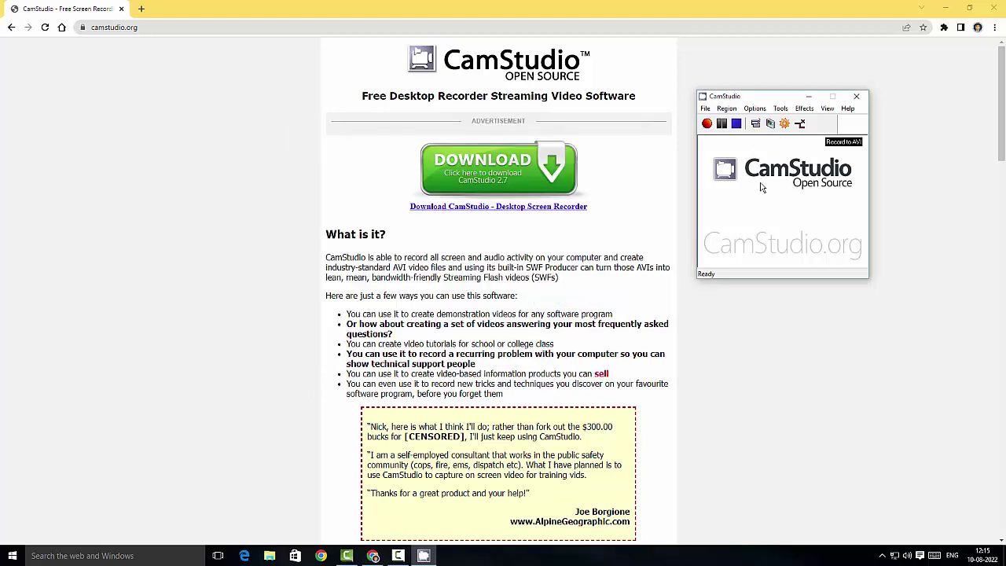
Try the Buttons View layout of the recorder window, and switch the recording output to SWF.
left_click(781, 108)
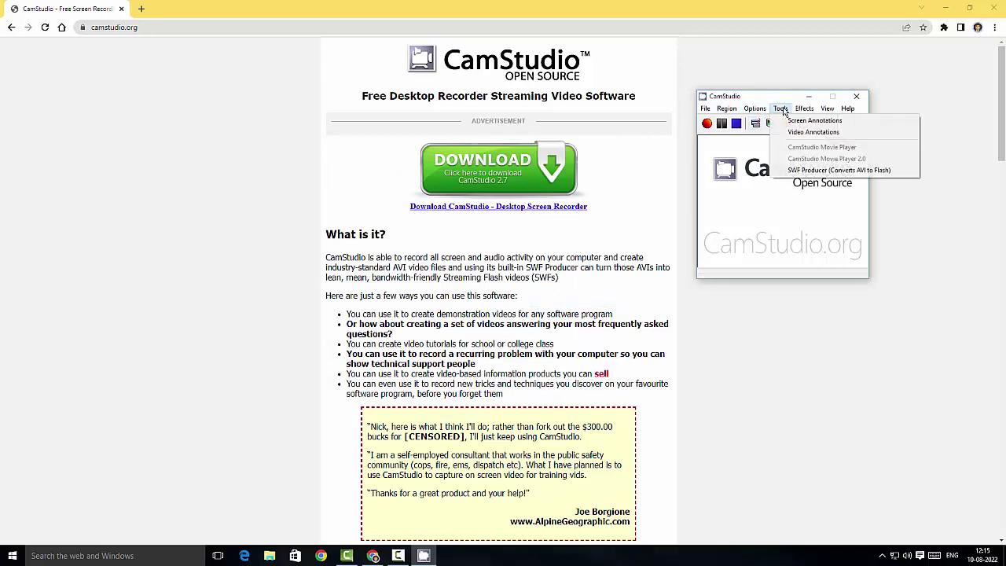
left_click(745, 213)
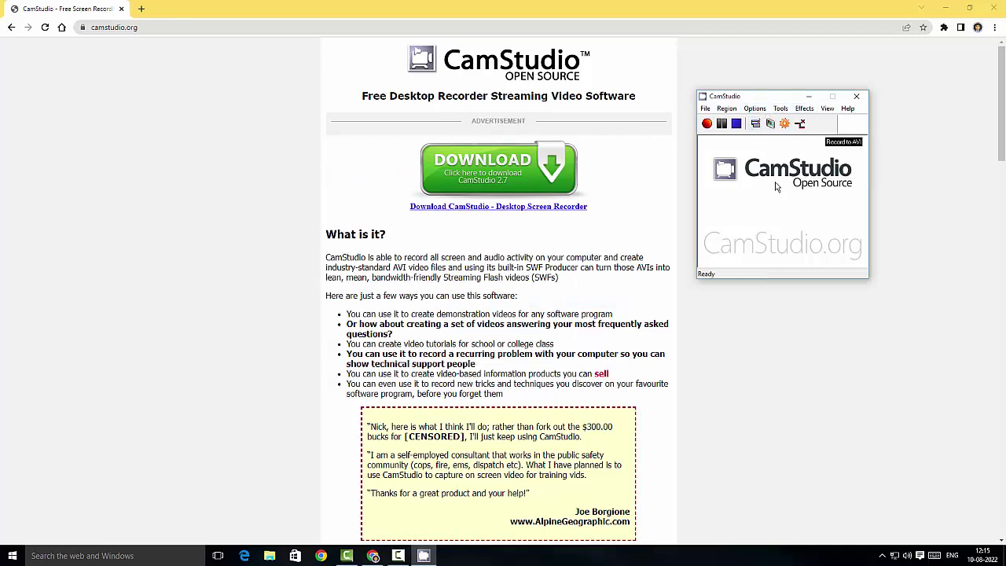
left_click(806, 111)
mouse_move(837, 120)
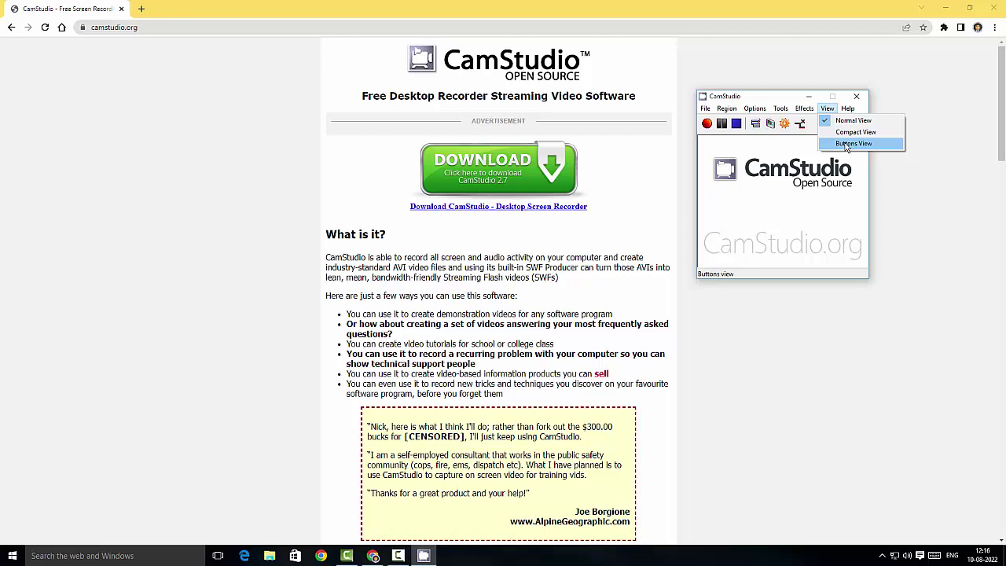
left_click(847, 147)
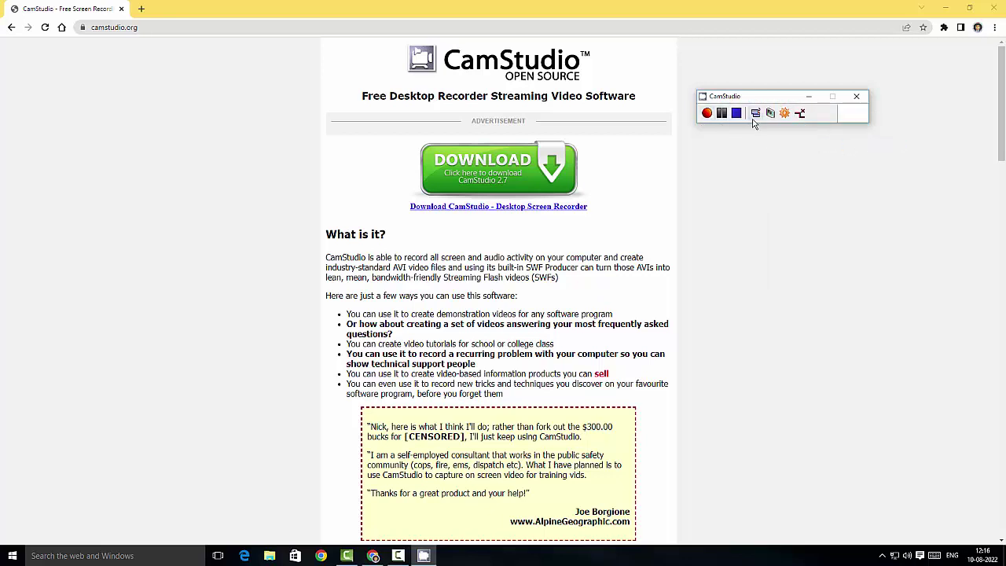
left_click(783, 116)
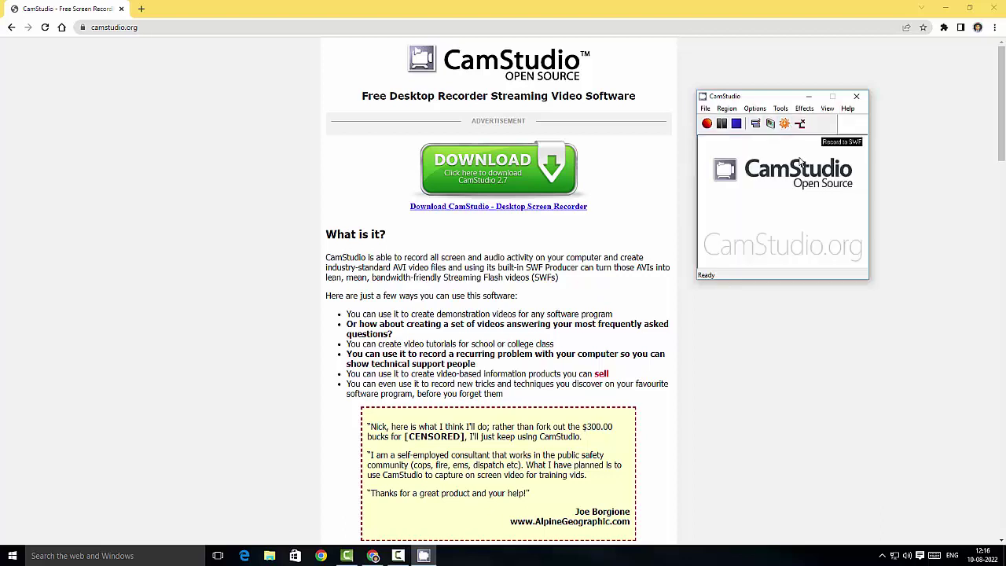
Toggle the recorder window between its layouts, ending in the normal view.
left_click(759, 127)
left_click(760, 127)
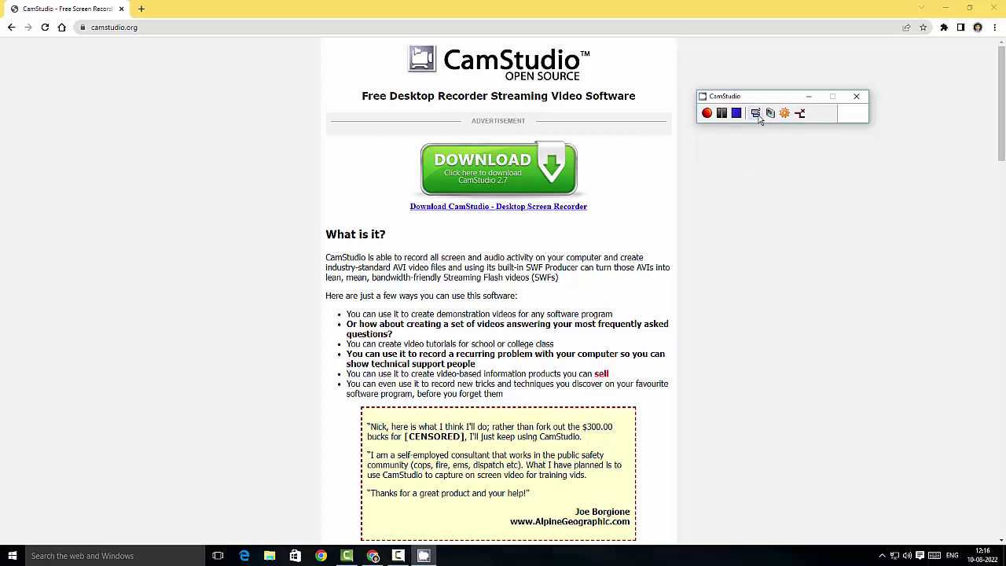
left_click(757, 114)
left_click(757, 128)
left_click(755, 113)
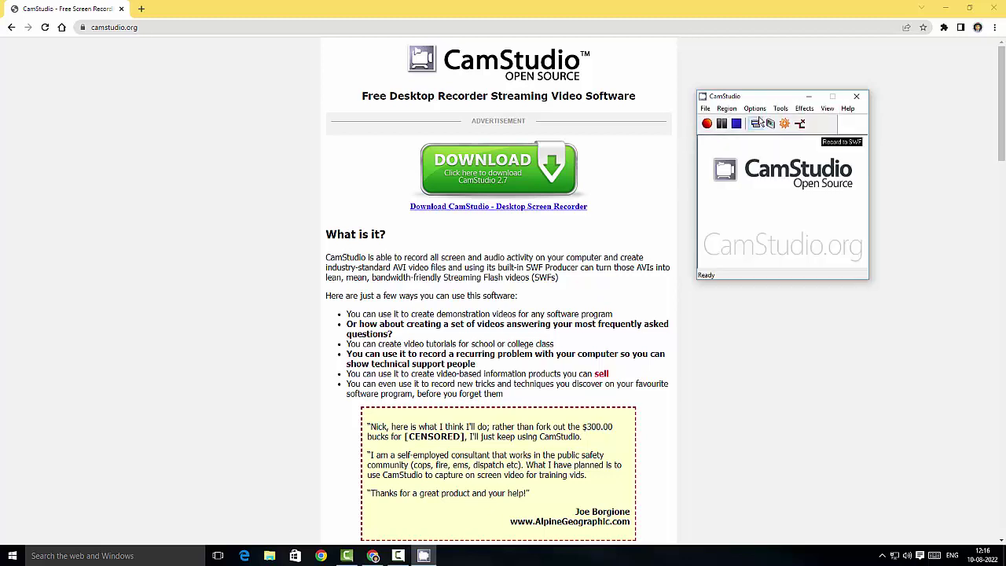
Record the full screen, stop the recording, and save it to the Desktop as myfirstrecording.swf.
left_click(709, 125)
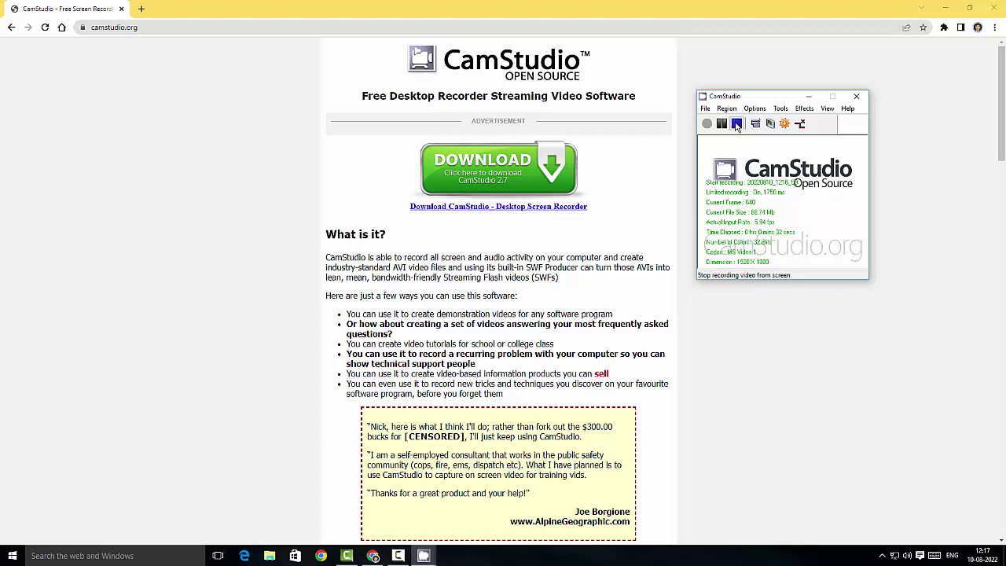
left_click(736, 124)
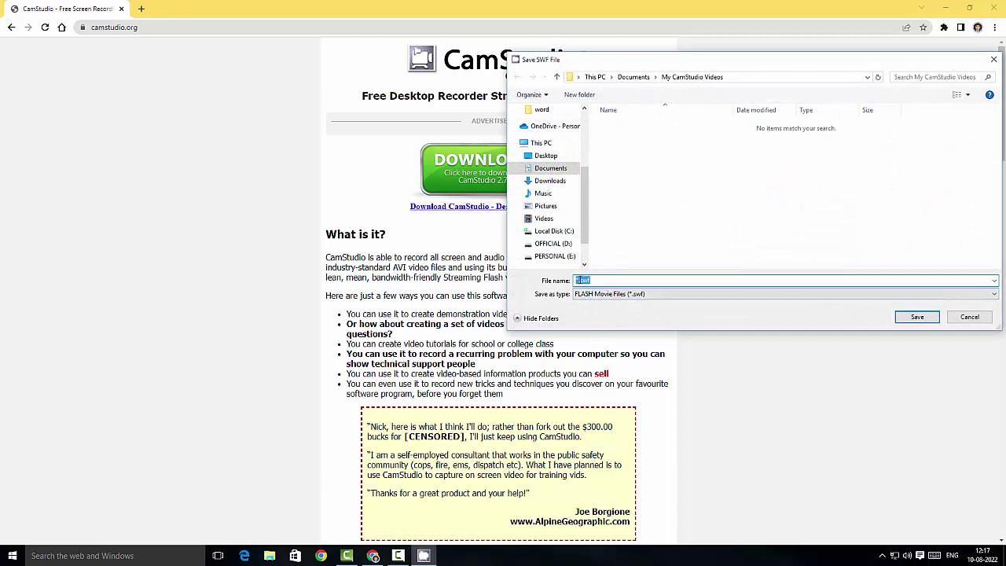
left_click(578, 280)
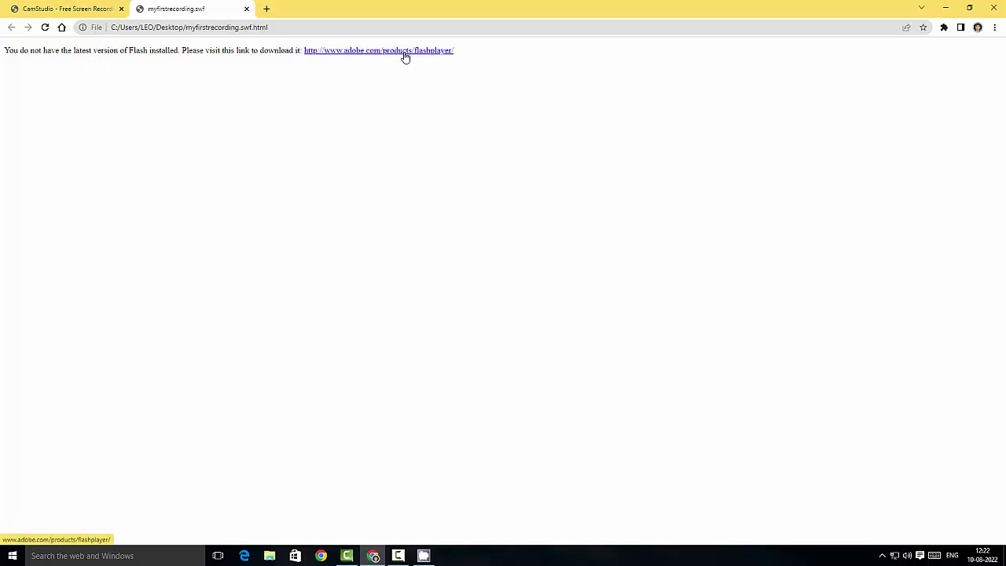
Return to the camstudio.org page, bring the CamStudio recorder window back, and view its available capture region modes.
left_click(87, 8)
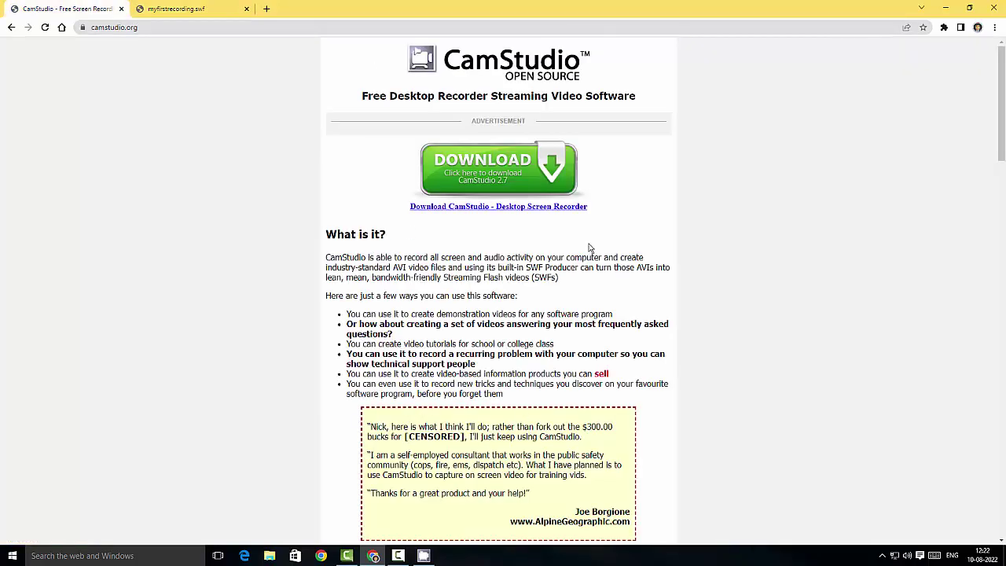
left_click(424, 555)
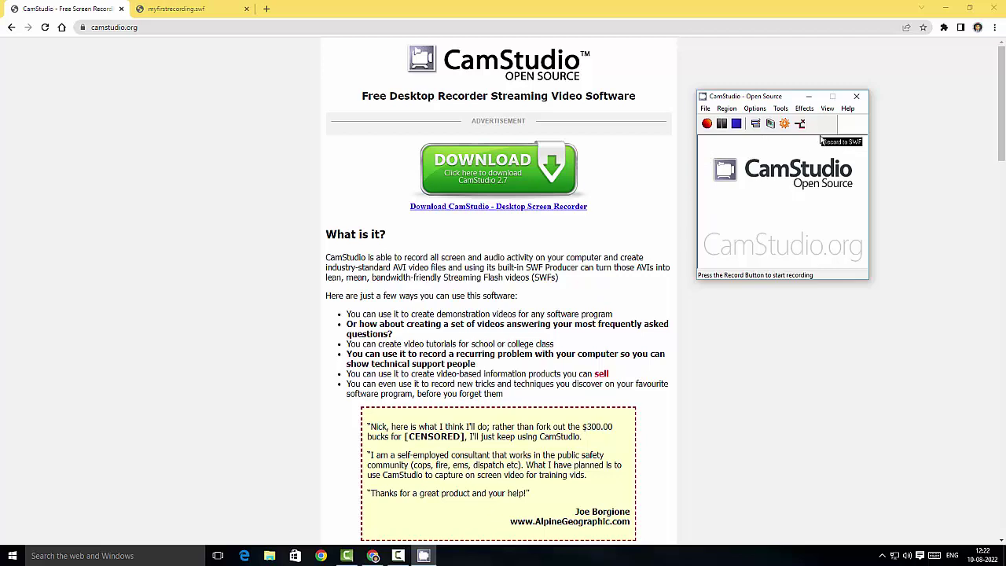
left_click(828, 108)
left_click(759, 128)
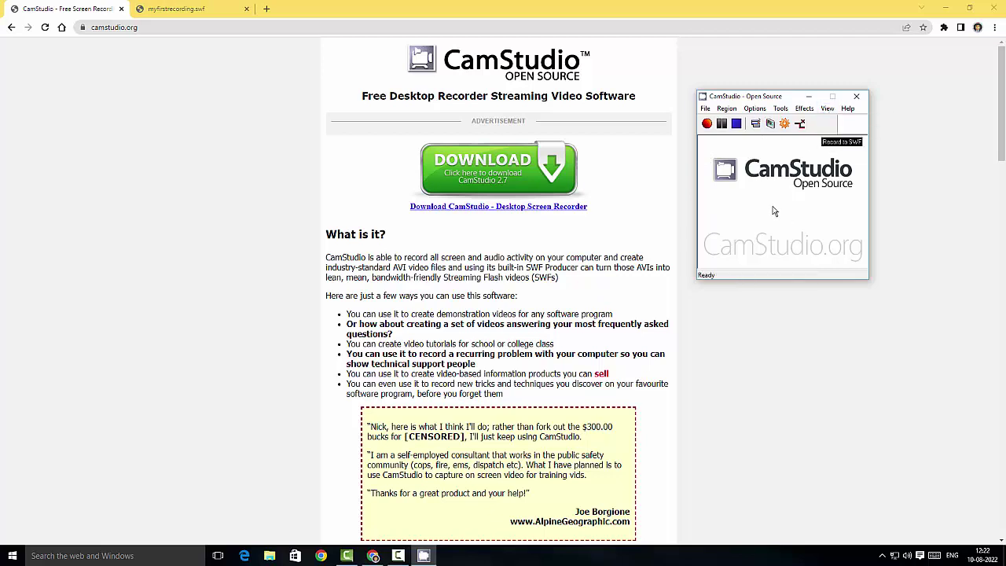
left_click(726, 108)
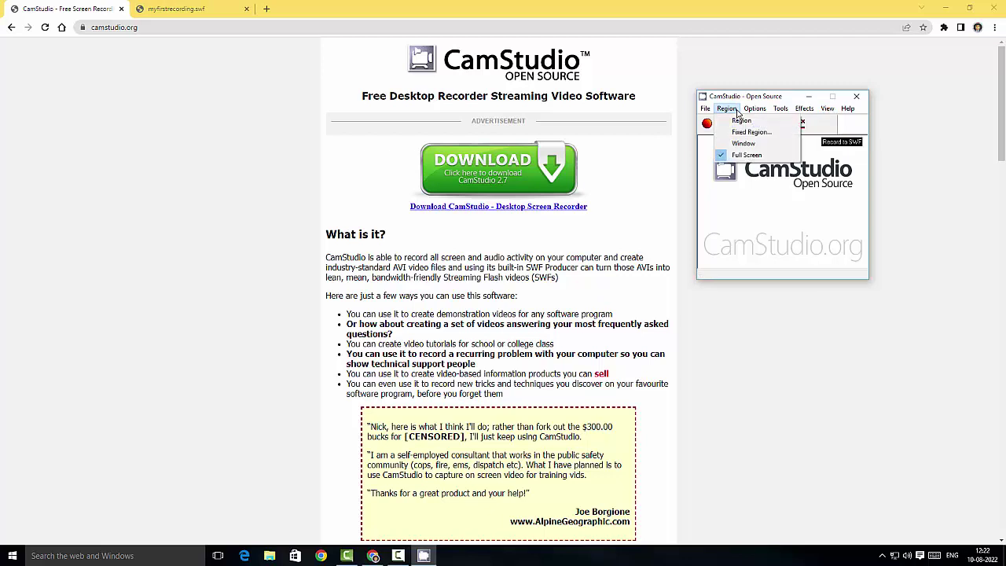
mouse_move(755, 114)
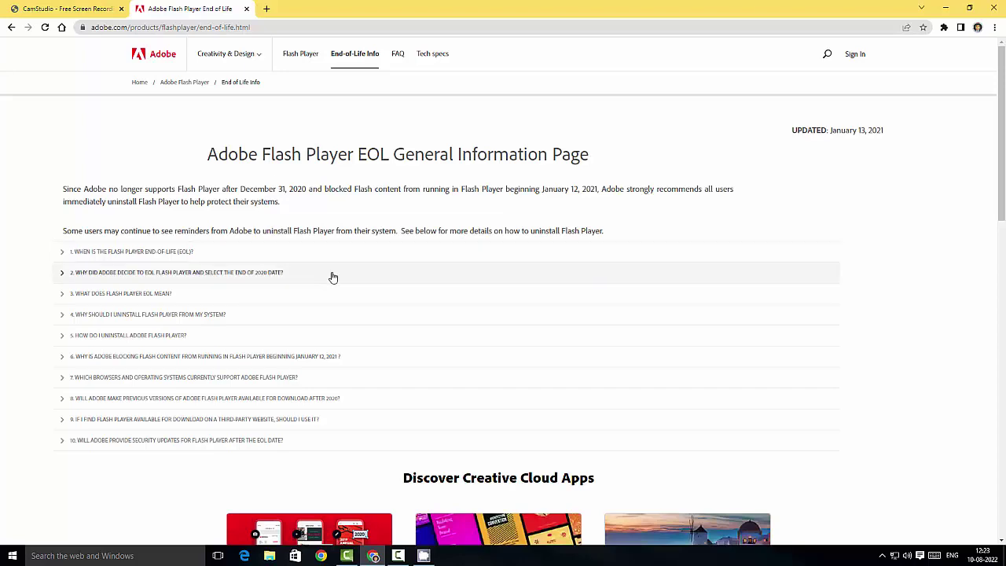
Look through Adobe's Flash Player end-of-life information page and close it.
scroll(76, 310, "down", 4)
scroll(80, 311, "up", 4)
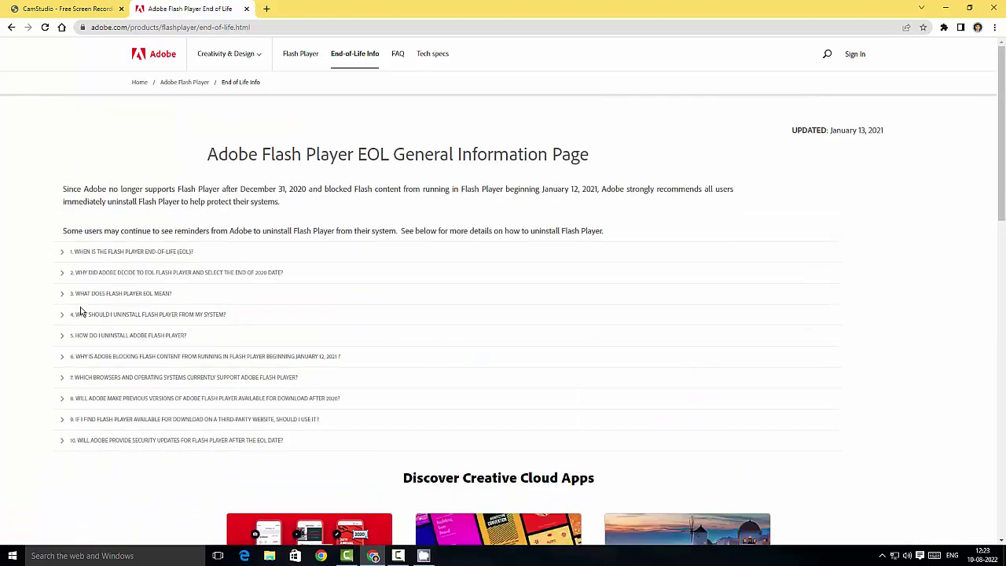
left_click(246, 9)
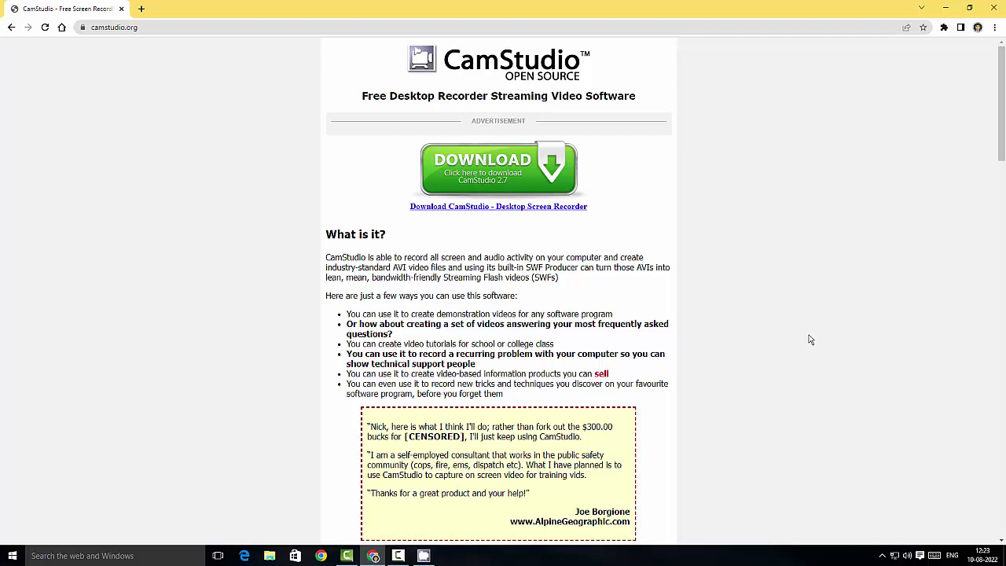
Switch back to the CamStudio recorder window in front of the web page.
left_click(434, 559)
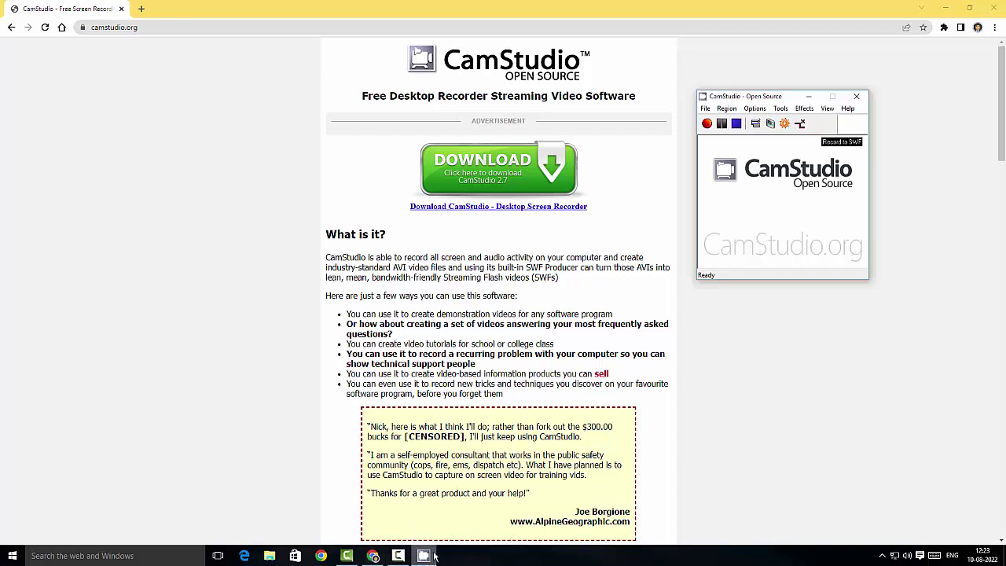
left_click(770, 125)
left_click(771, 126)
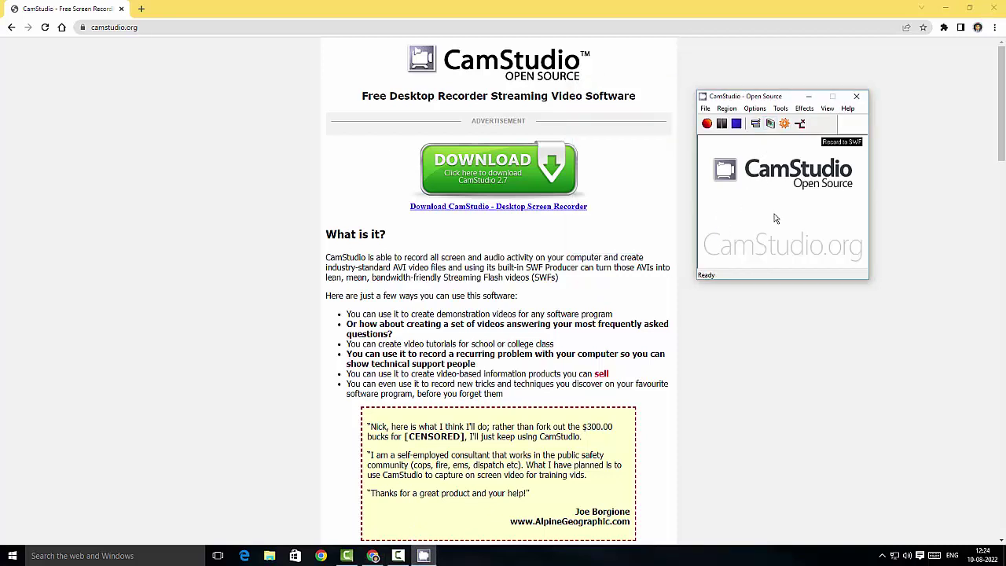